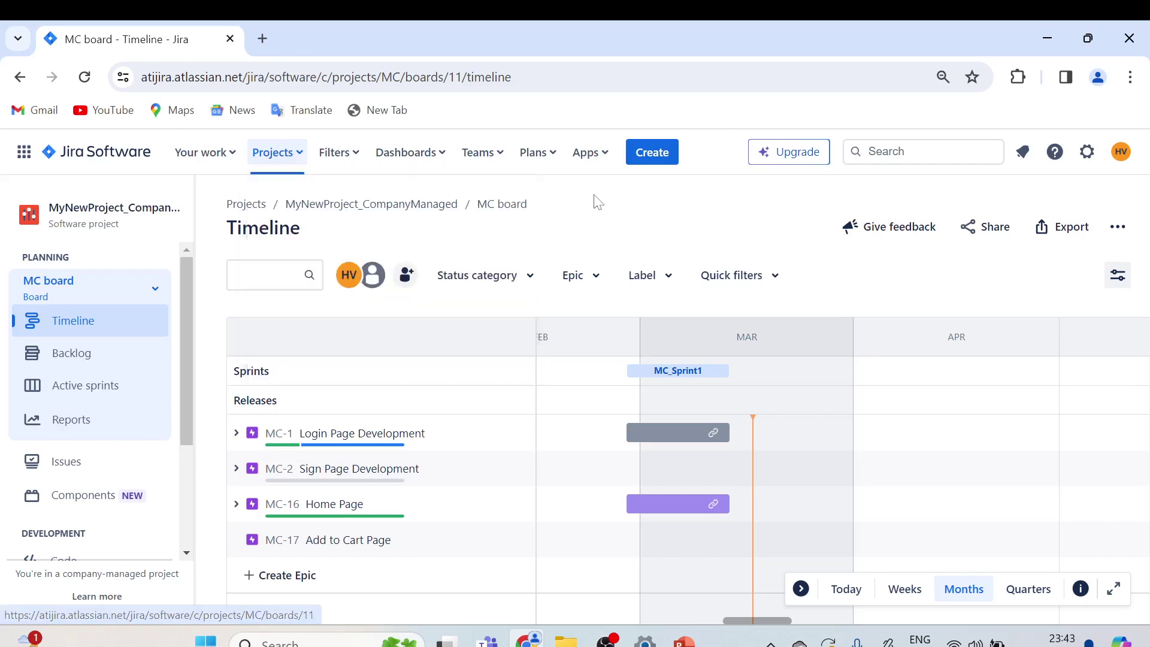
View the MC board's timeline and inspect the child issues of the Login Page Development epic.
click(86, 328)
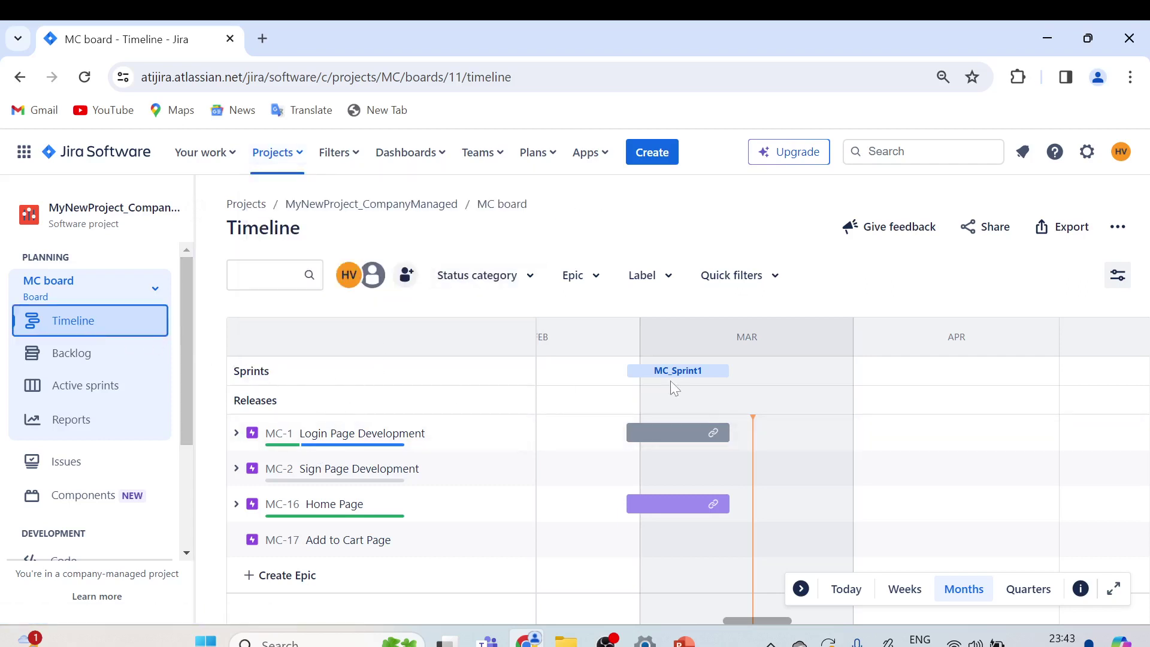
mouse_move(667, 380)
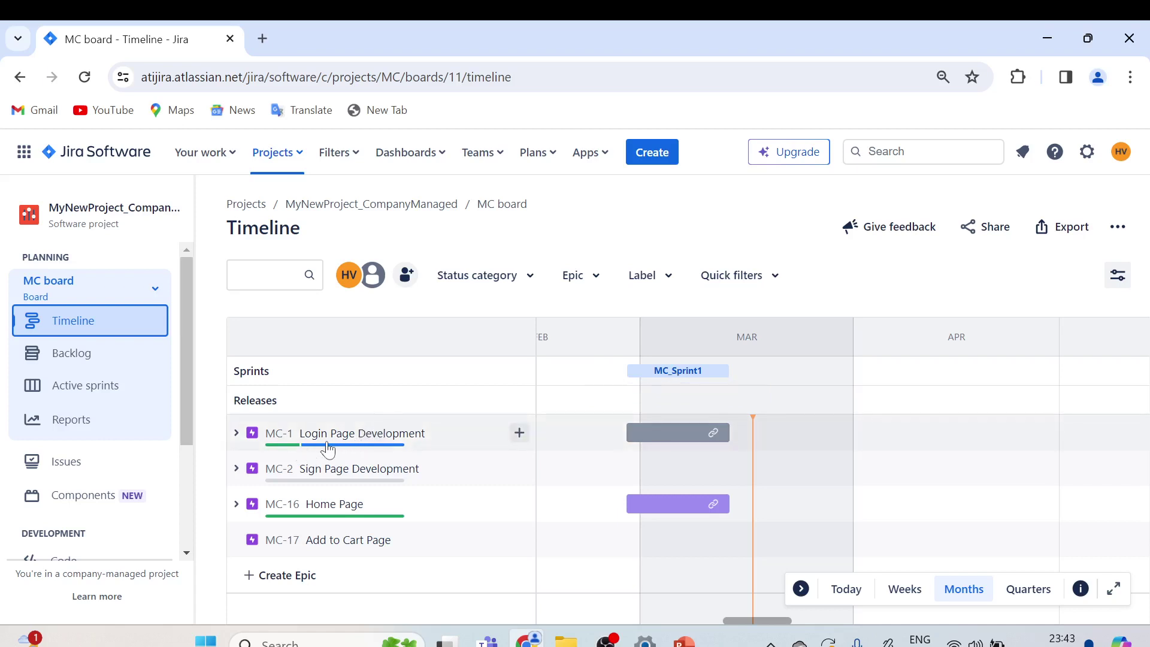
click(236, 433)
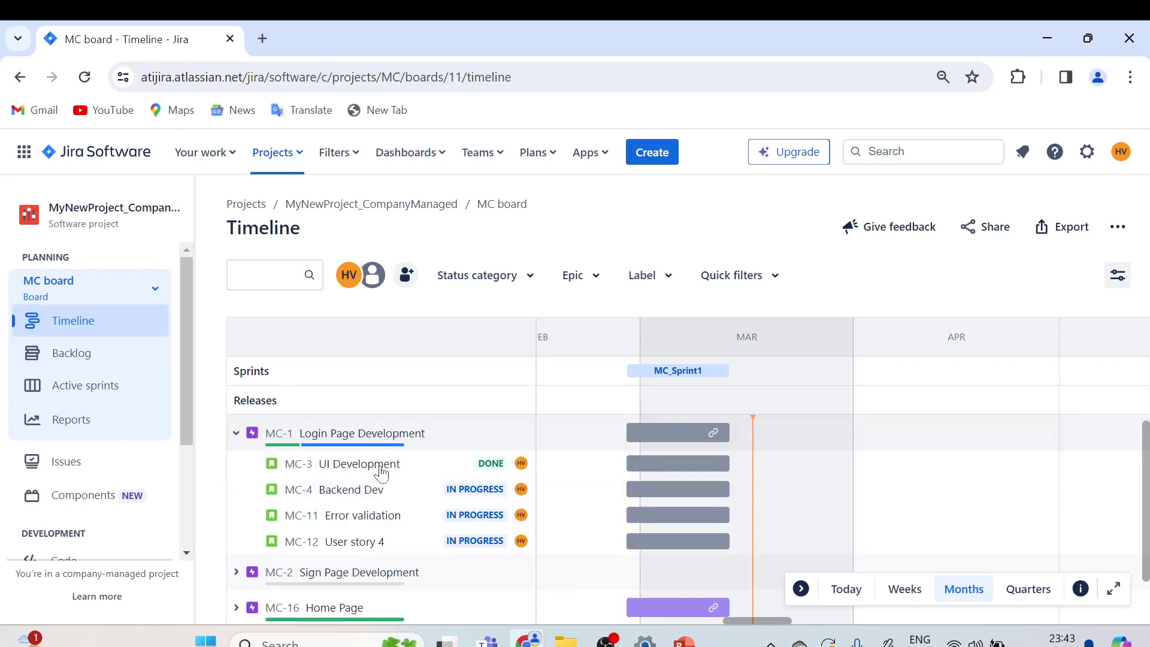
click(236, 433)
drag(282, 462, 346, 466)
key(ctrl+plus)
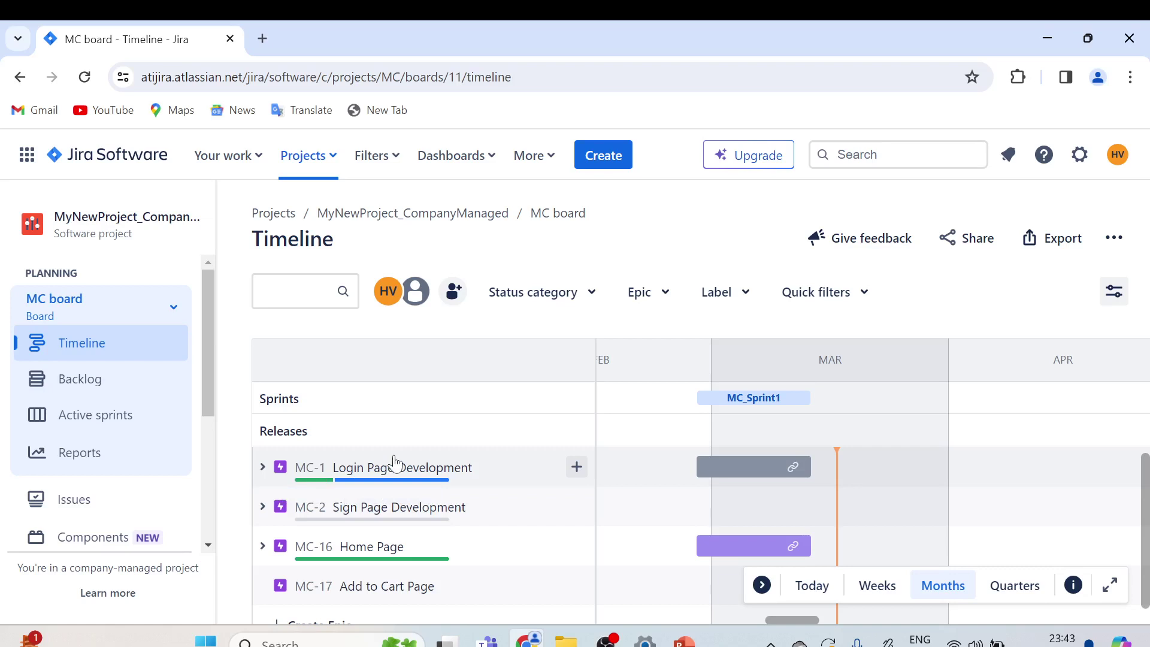
Examine the MC_Sprint1 issues and their statuses in the backlog.
click(165, 383)
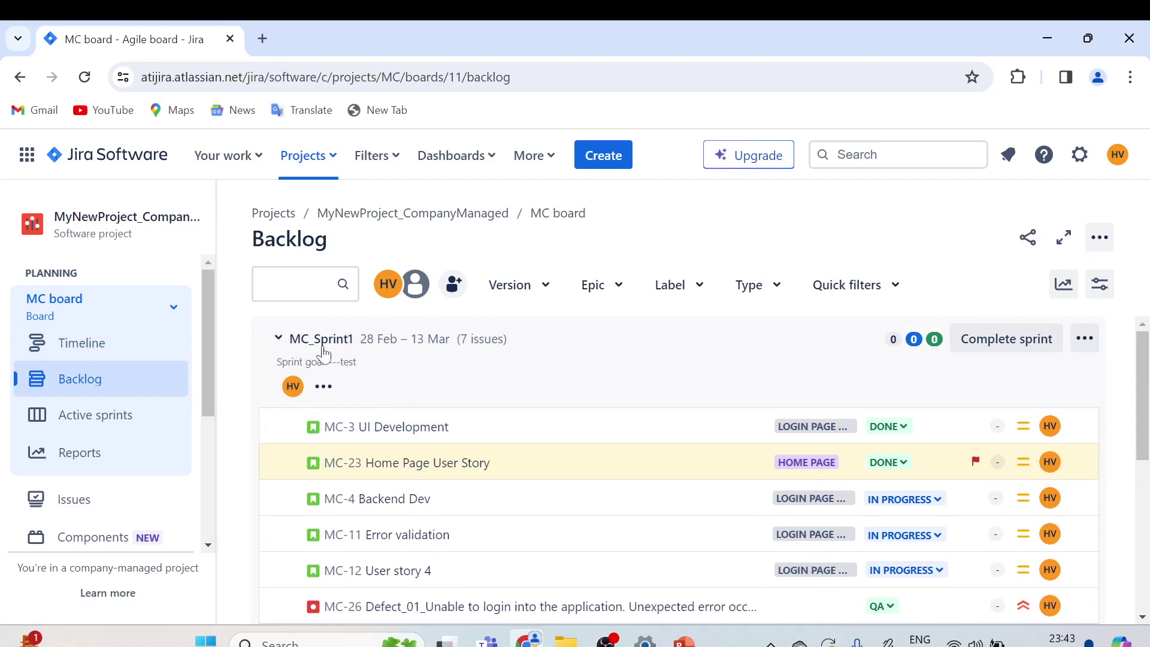
click(281, 340)
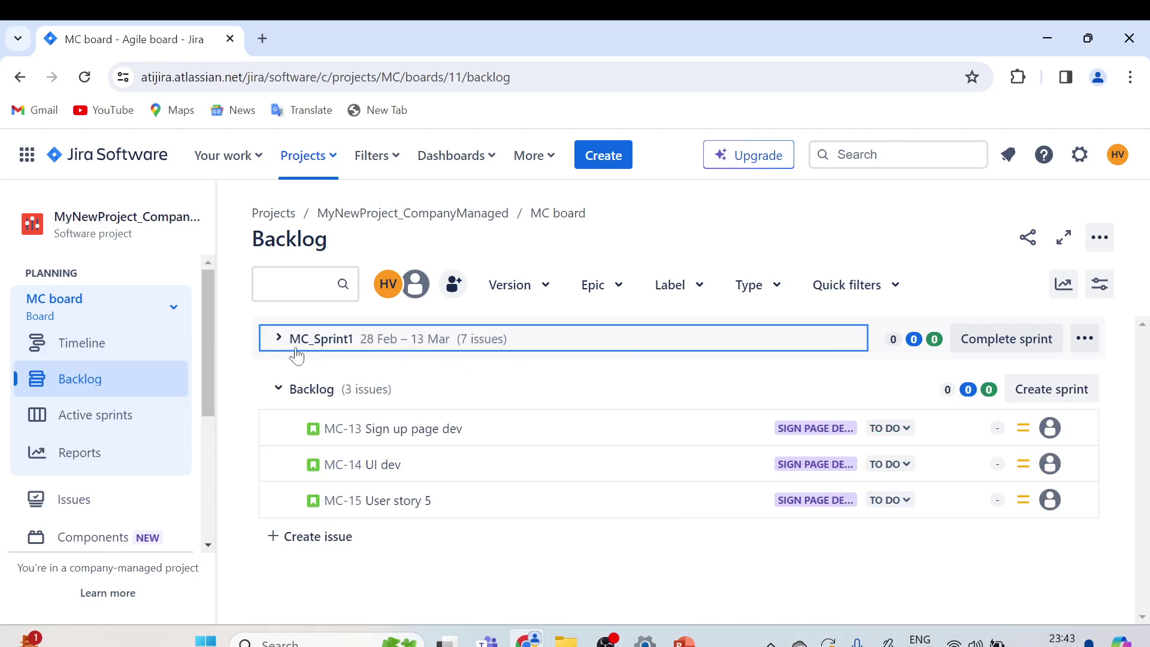
click(279, 338)
scroll(515, 464, down, 2)
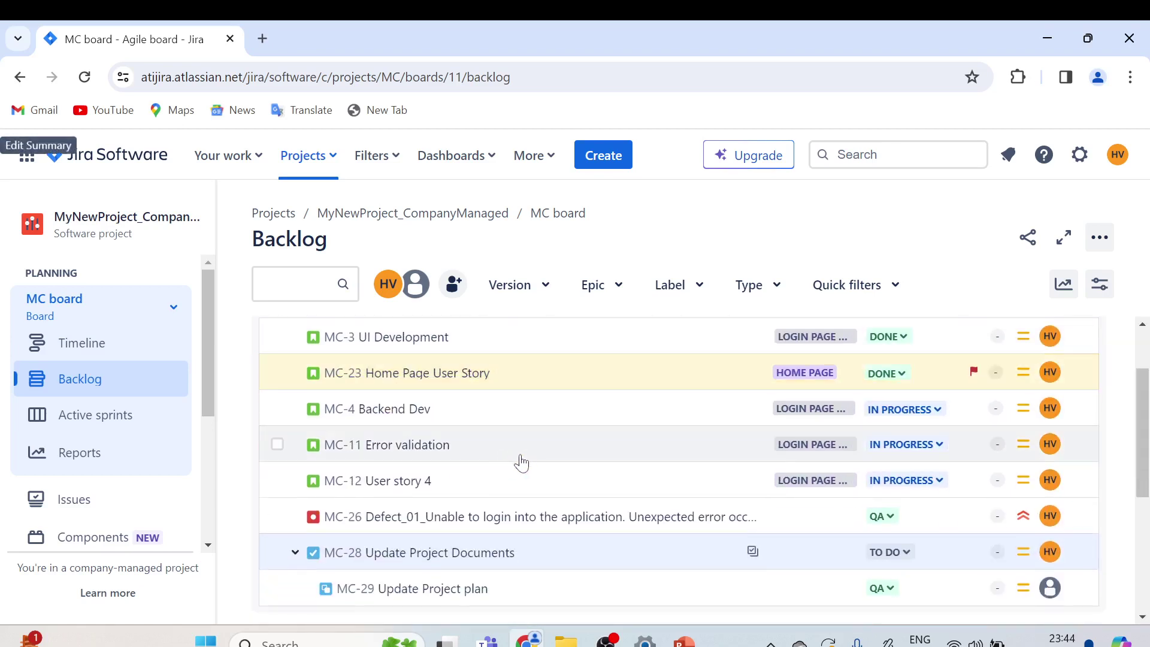
scroll(586, 453, up, 1)
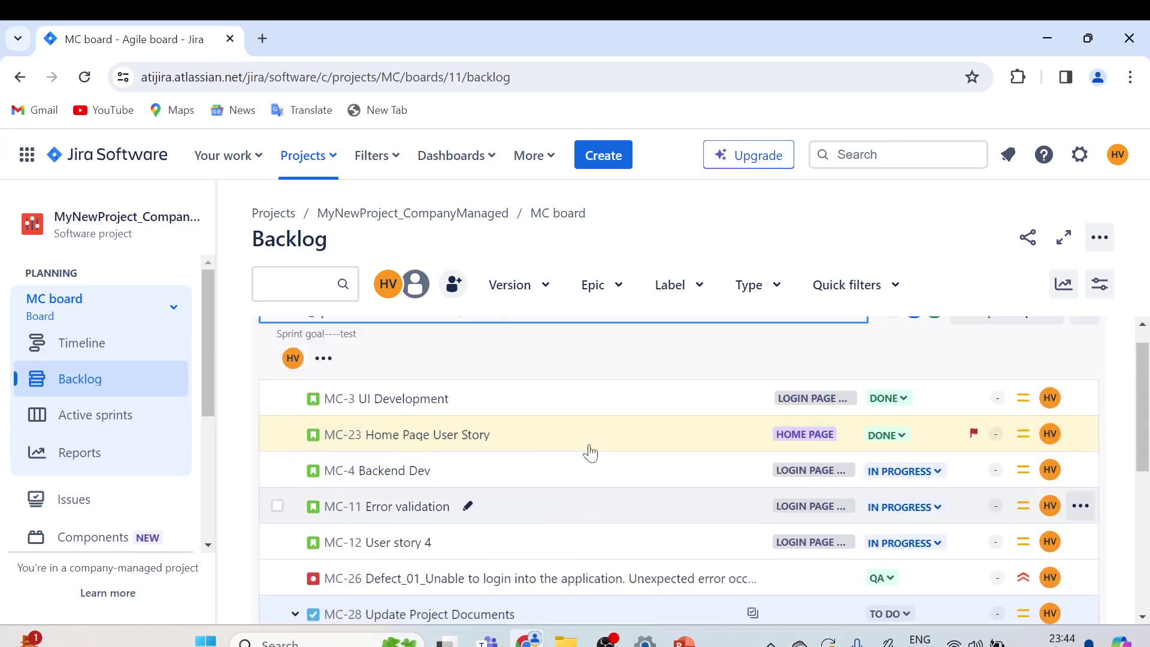
scroll(590, 453, up, 1)
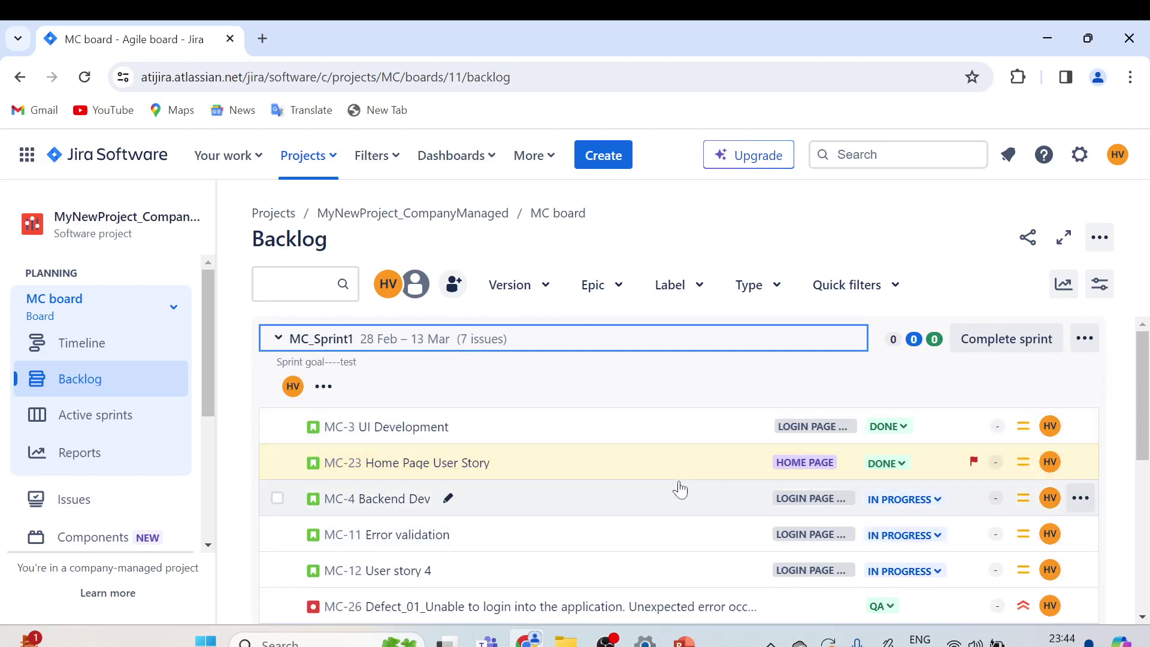
scroll(679, 489, down, 1)
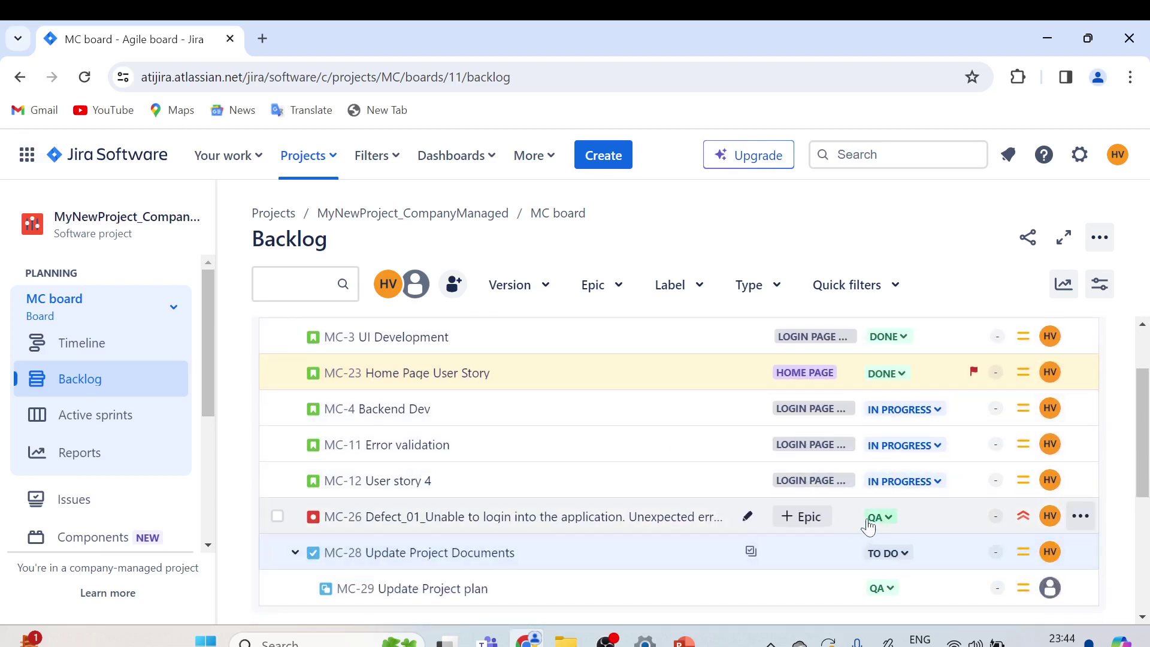
scroll(455, 428, up, 1)
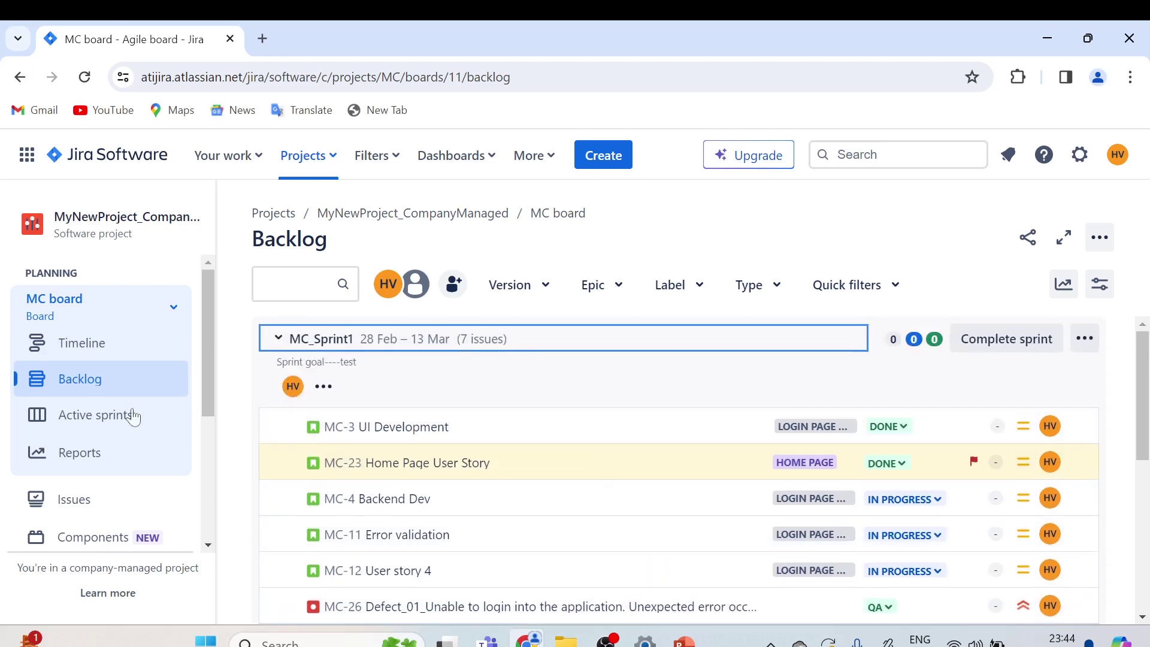
Check the active sprint board, and return to the backlog to look over the MC_Sprint1 issues.
click(87, 416)
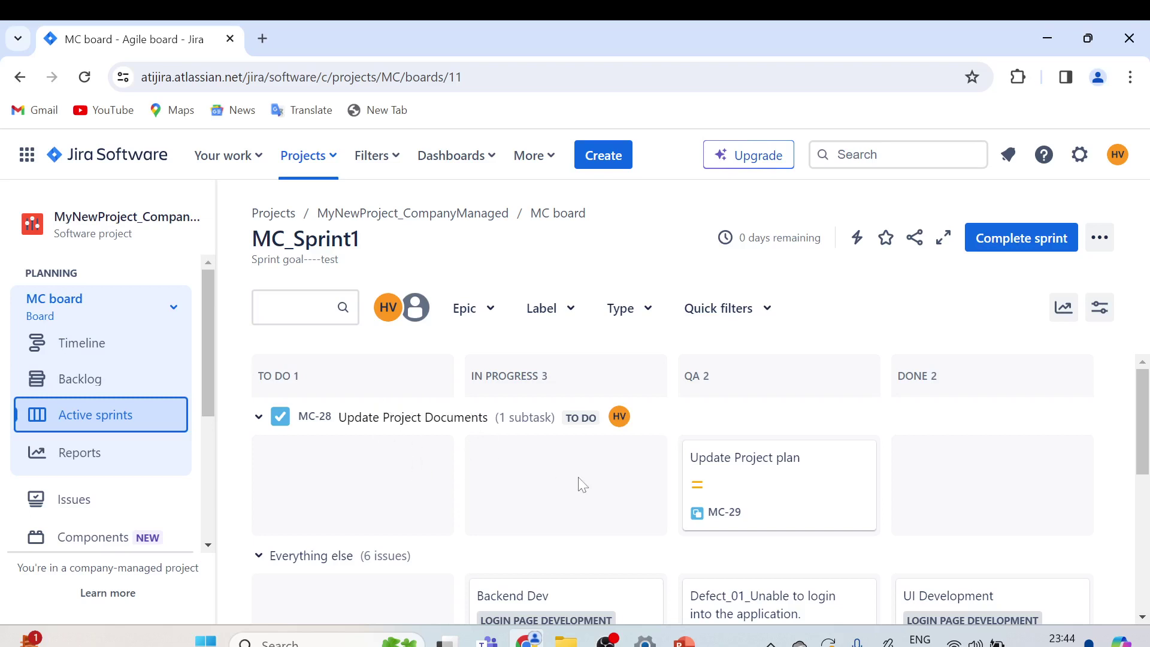
click(91, 389)
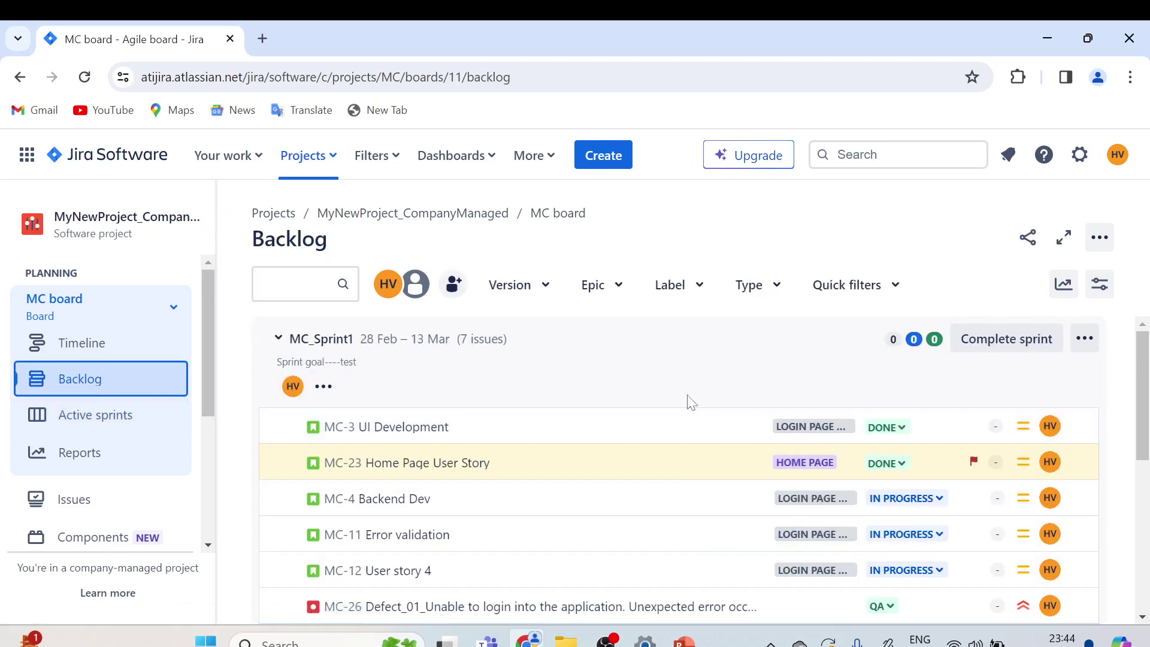
scroll(689, 398, down, 1)
scroll(695, 399, up, 1)
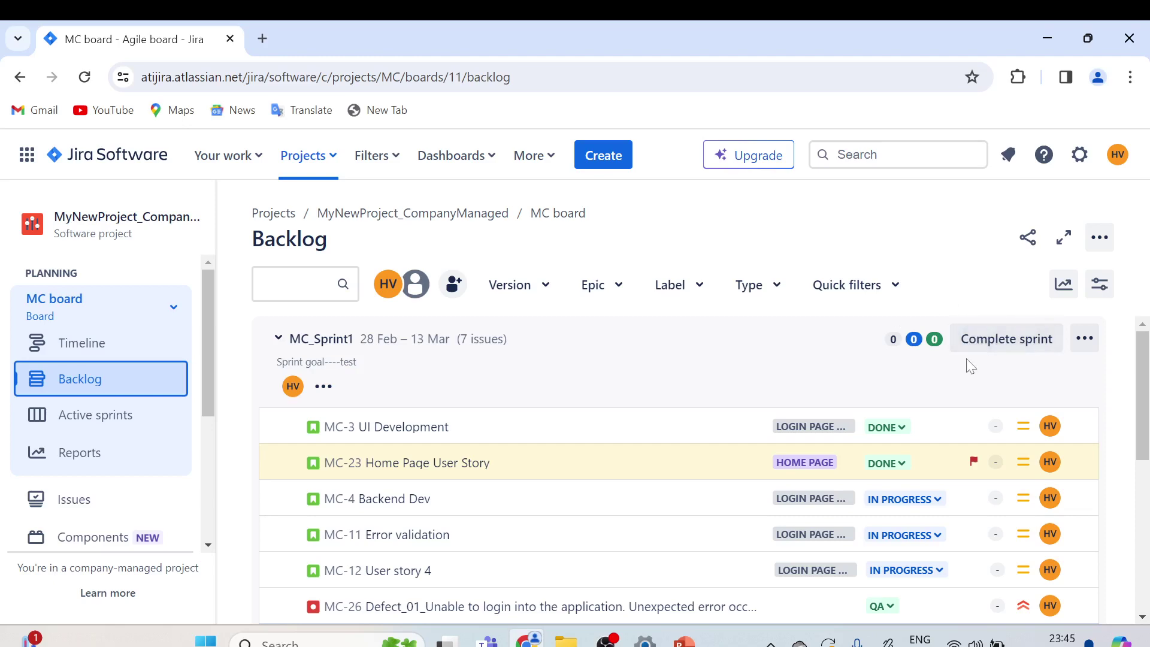
Start completing MC_Sprint1 to review its completed and open issue counts, and cancel without completing it.
click(994, 339)
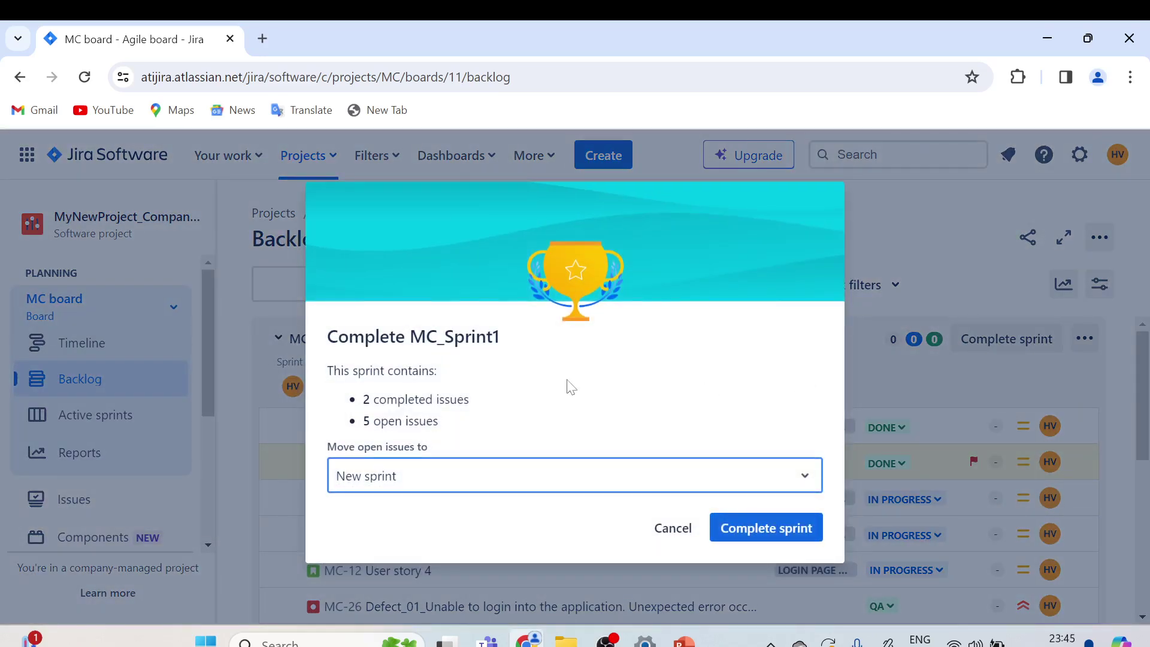
drag(338, 336, 487, 339)
drag(344, 371, 429, 371)
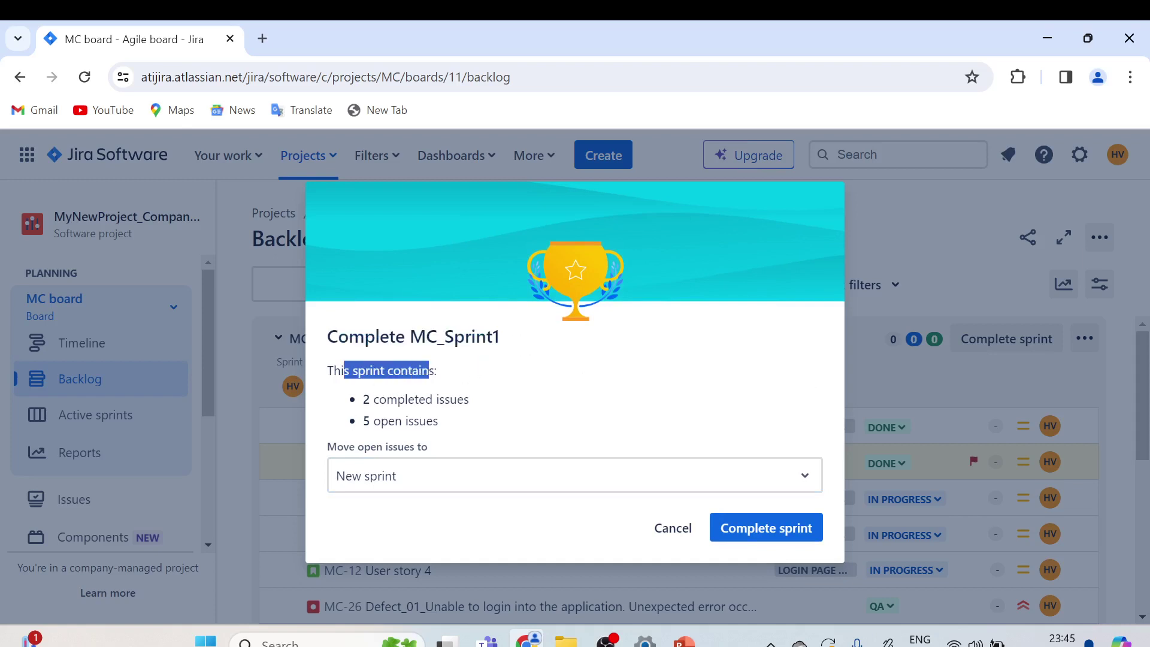
drag(363, 399, 457, 399)
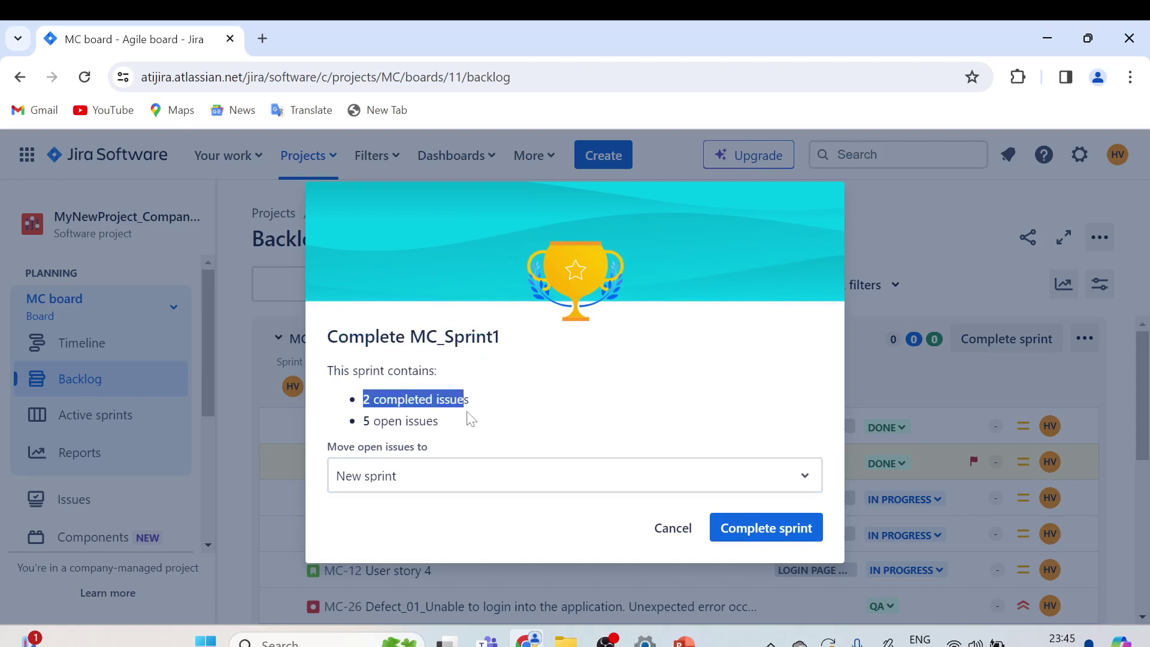
drag(363, 421, 446, 421)
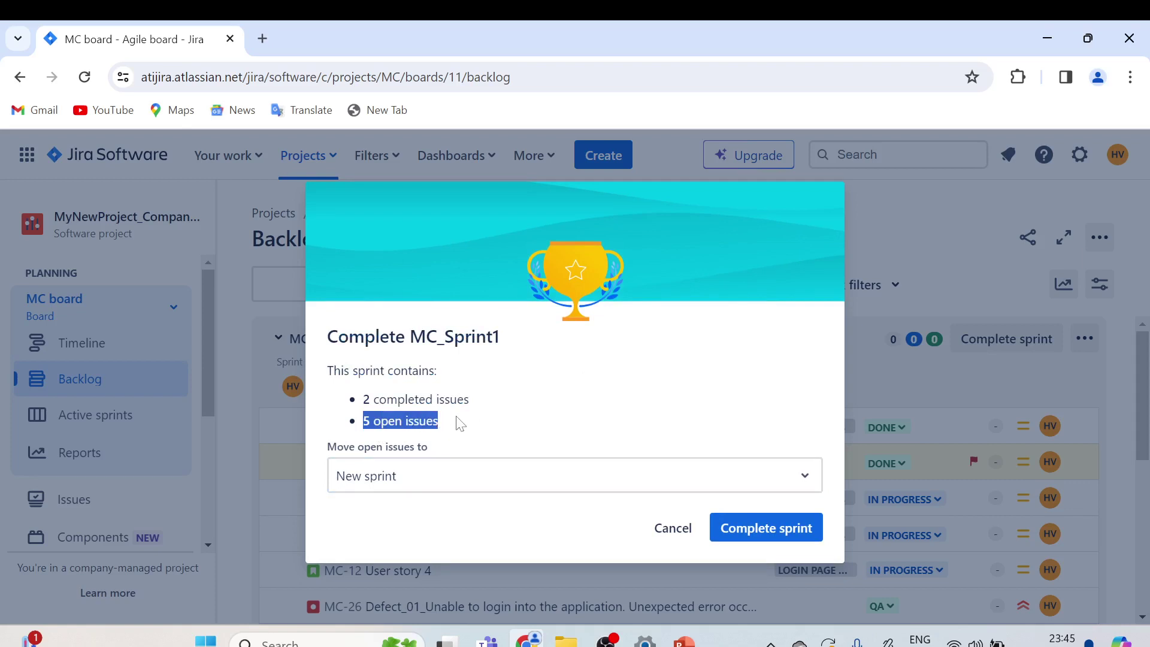
click(441, 410)
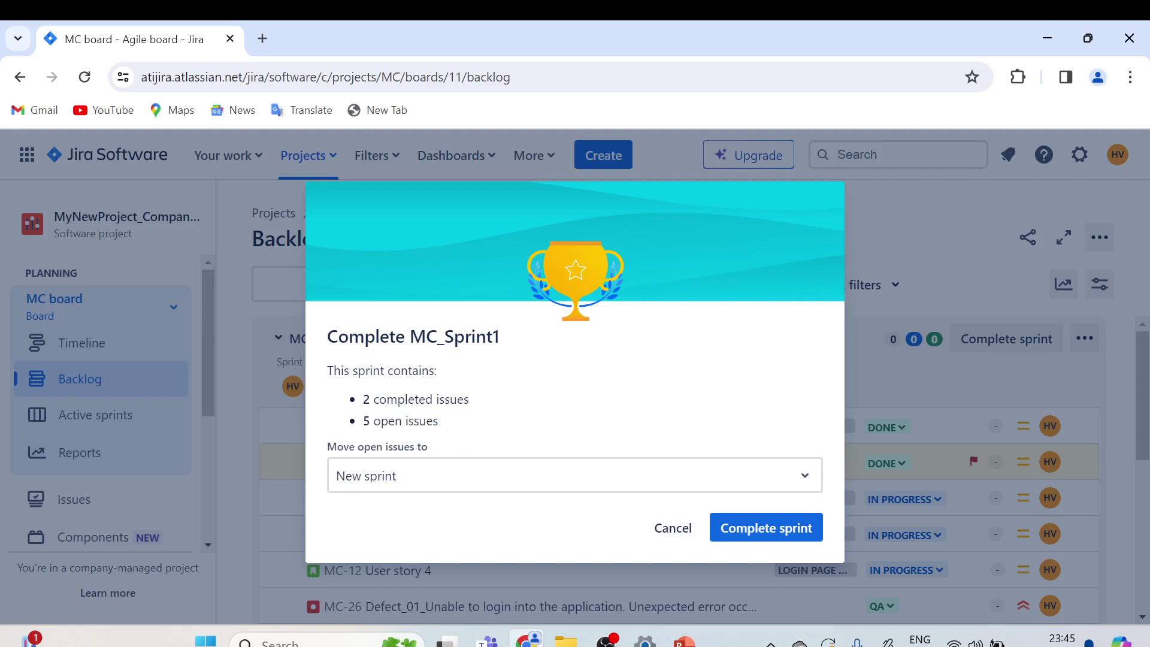
drag(373, 400, 450, 400)
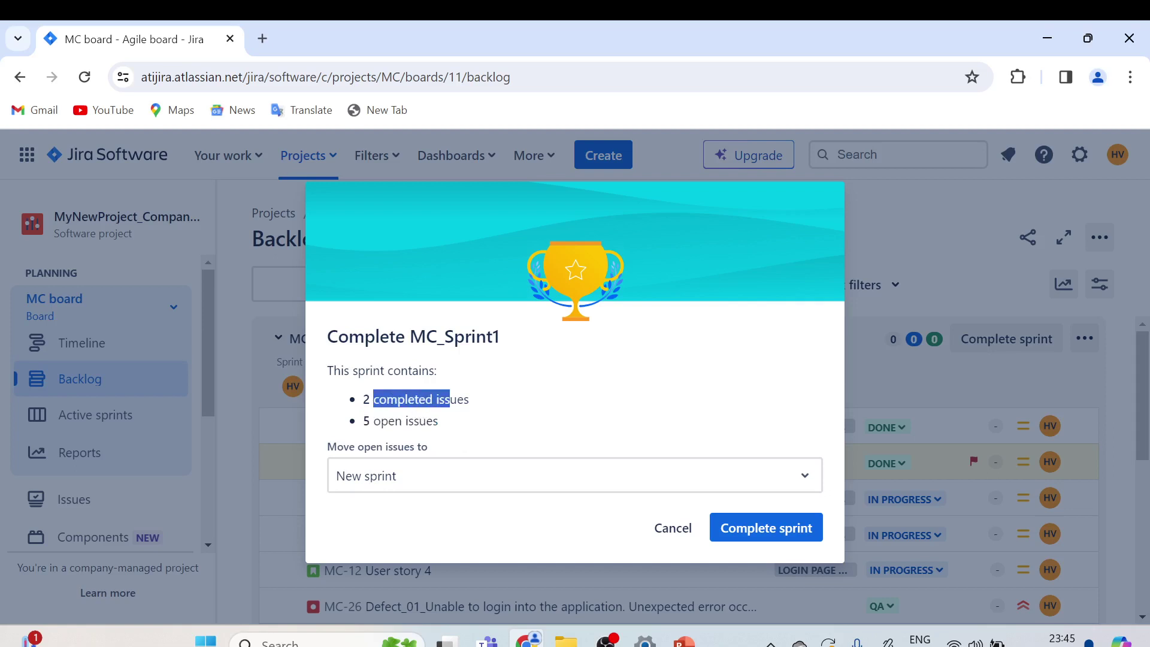
click(450, 400)
drag(373, 400, 444, 399)
click(674, 527)
Set the status of MC-4 Backend Dev and MC-11 Error validation to Done in the backlog.
scroll(713, 417, down, 2)
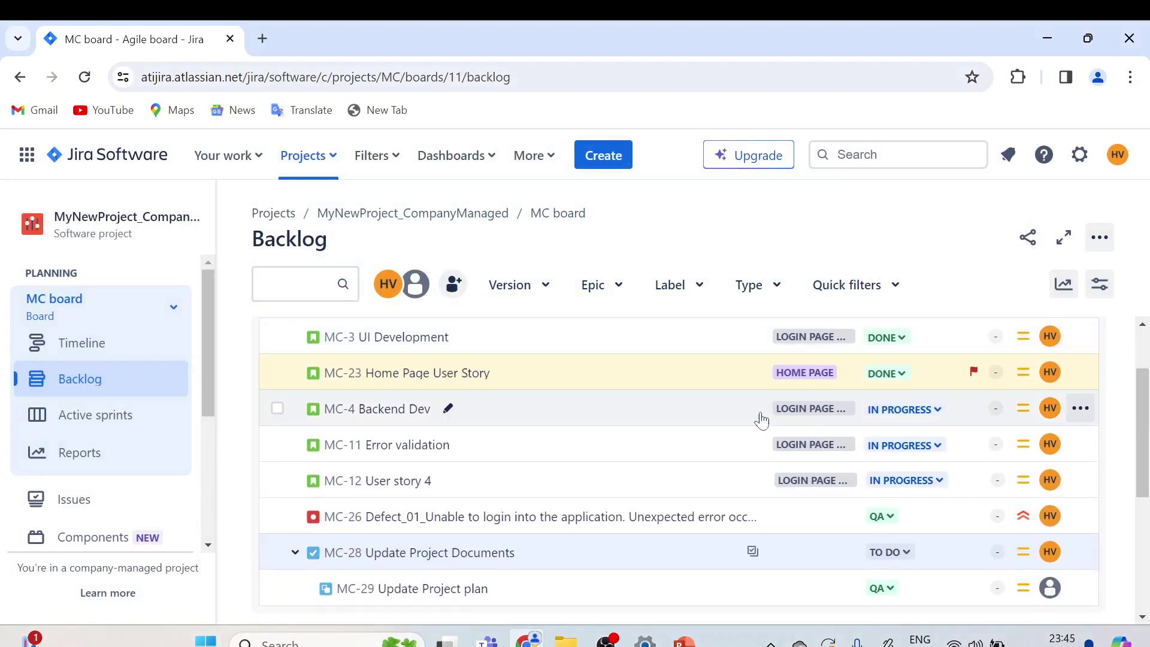
click(904, 413)
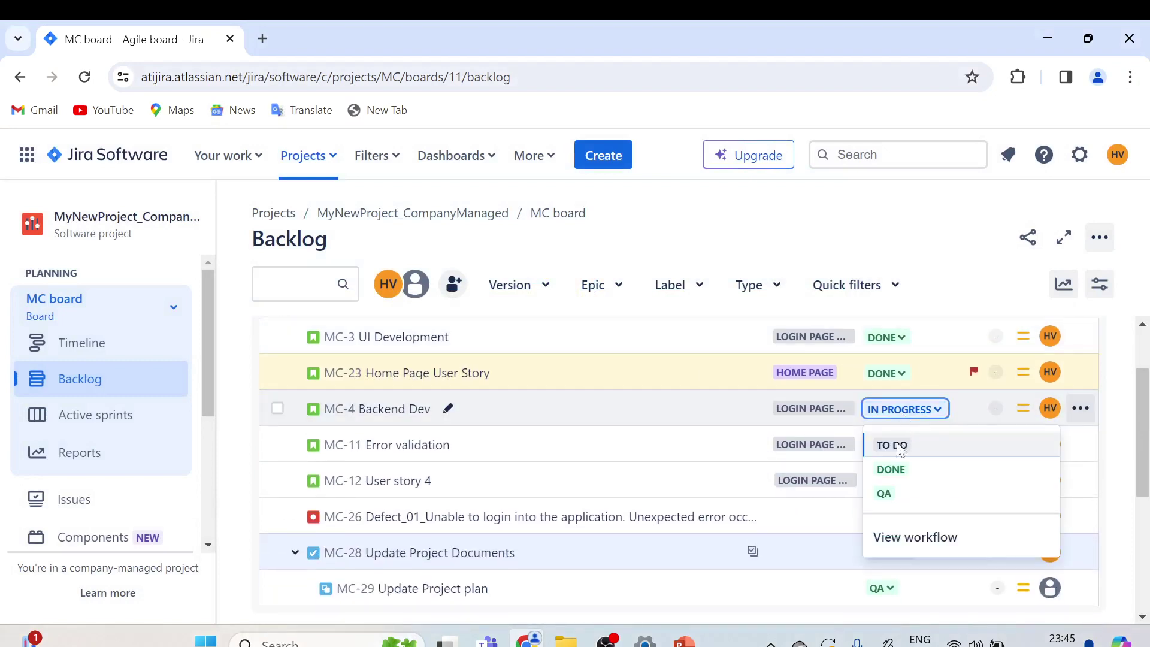
click(894, 471)
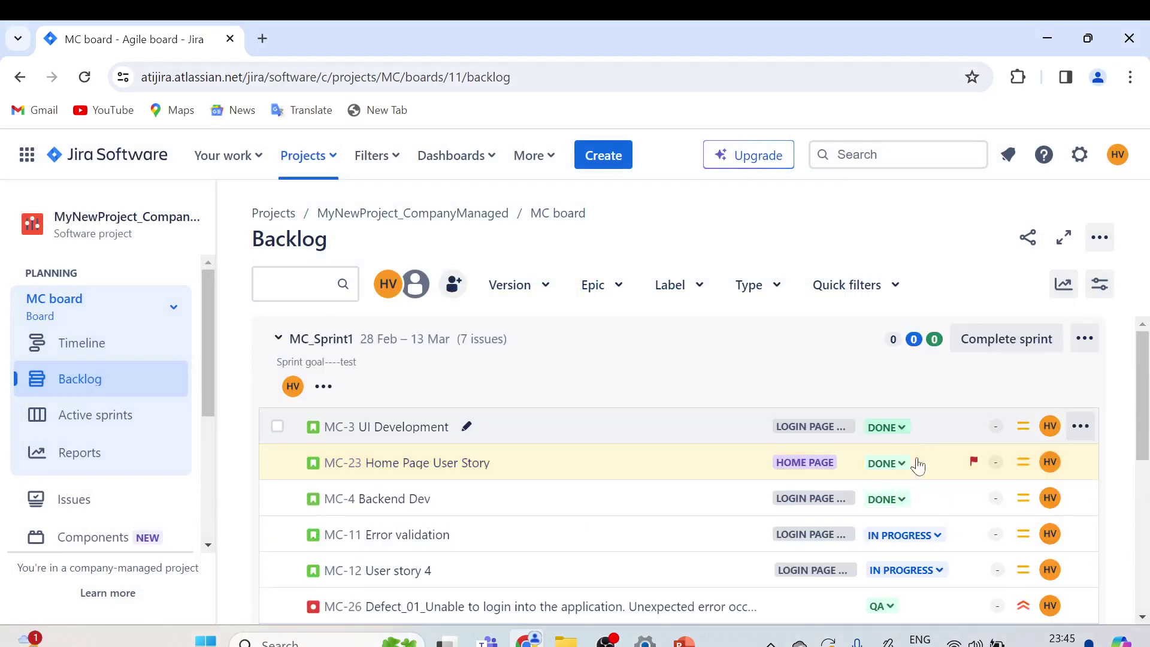
click(883, 456)
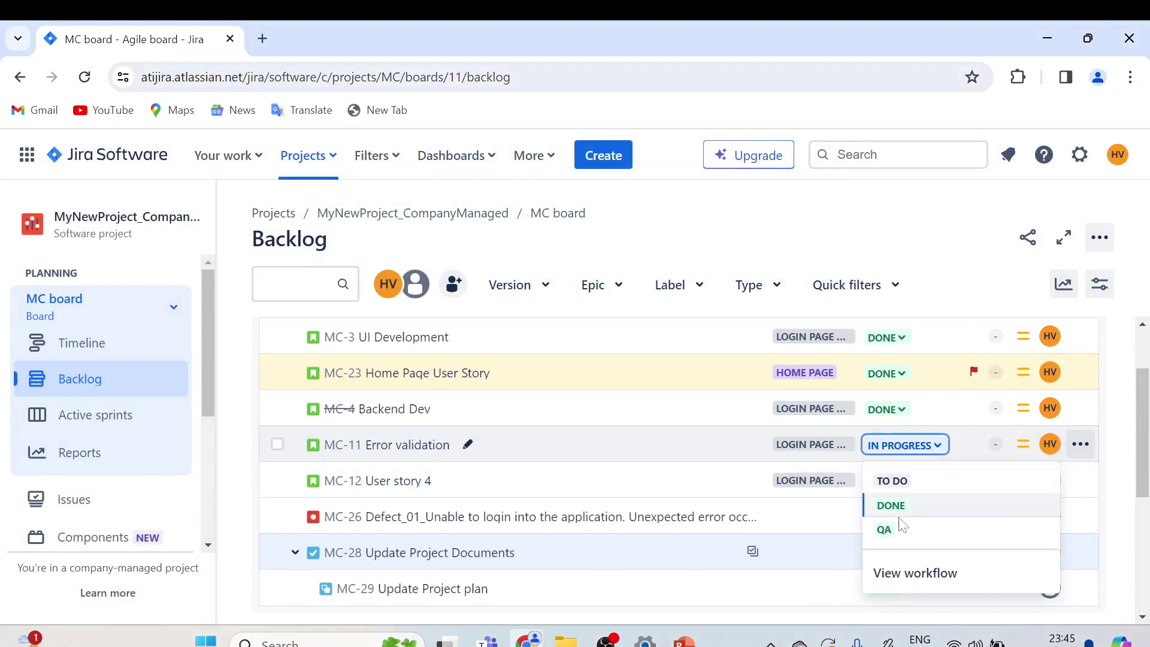
click(889, 504)
scroll(912, 507, down, 2)
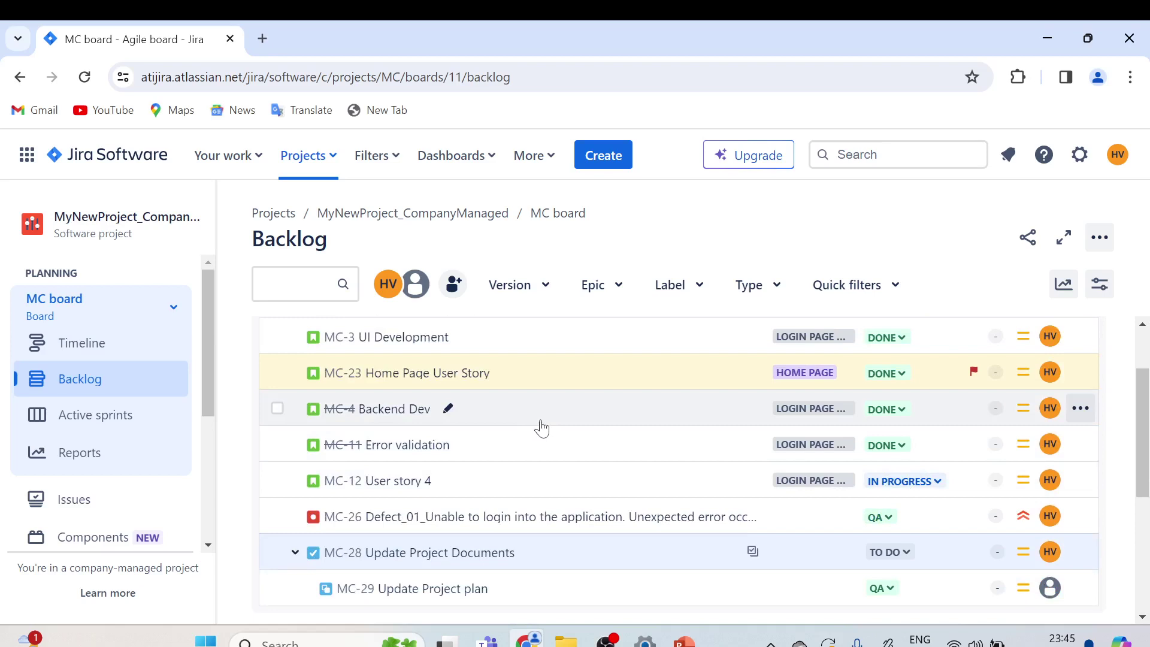
scroll(539, 426, up, 2)
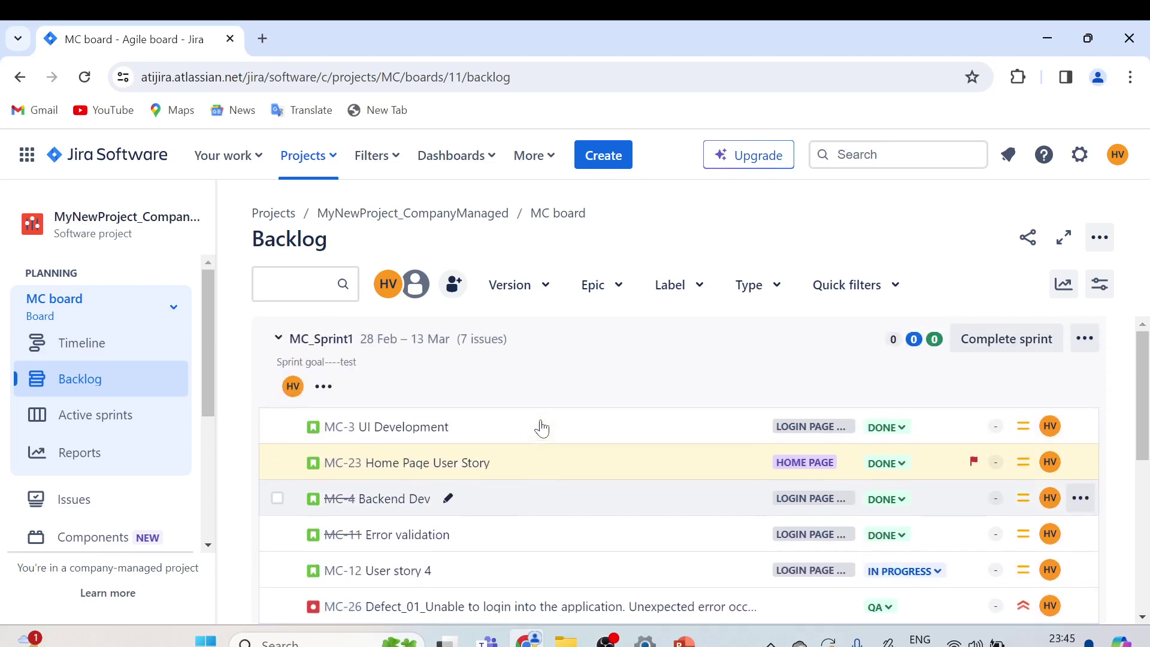
On the active sprint board, move subtask MC-29 Update Project plan to Done and update its parent MC-28 to Done.
click(86, 412)
scroll(699, 453, down, 2)
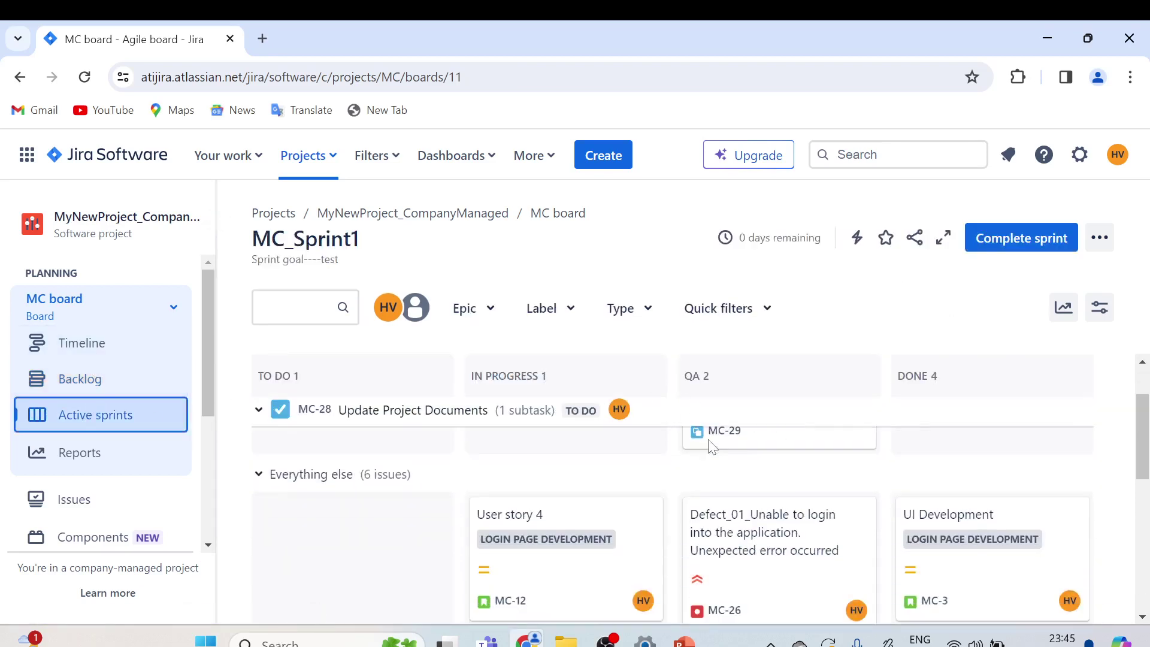
drag(520, 519, 938, 468)
drag(741, 473, 937, 497)
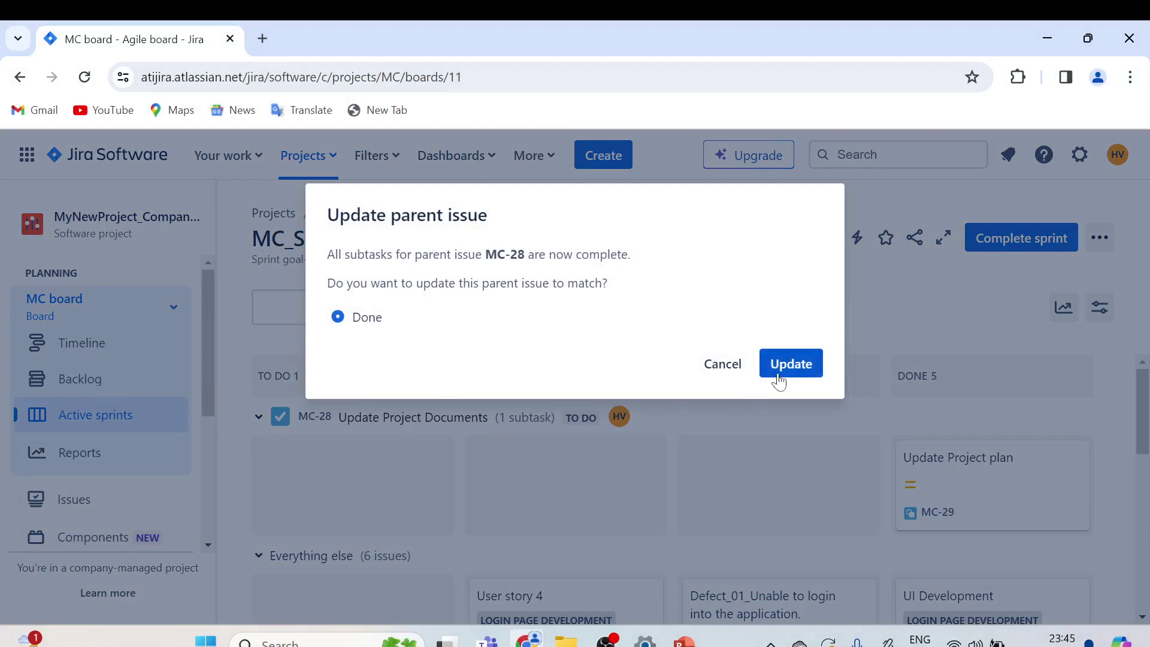
click(780, 364)
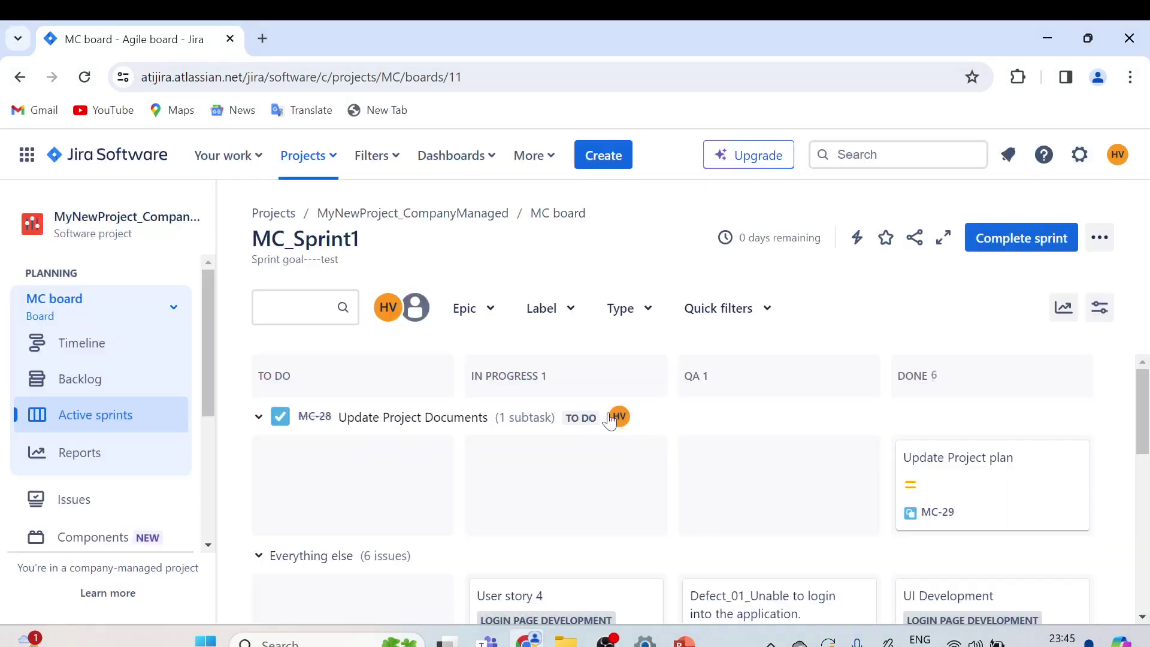
Return to the backlog, recheck the completed and open issue counts in MC_Sprint1's completion dialog, and cancel it.
click(96, 382)
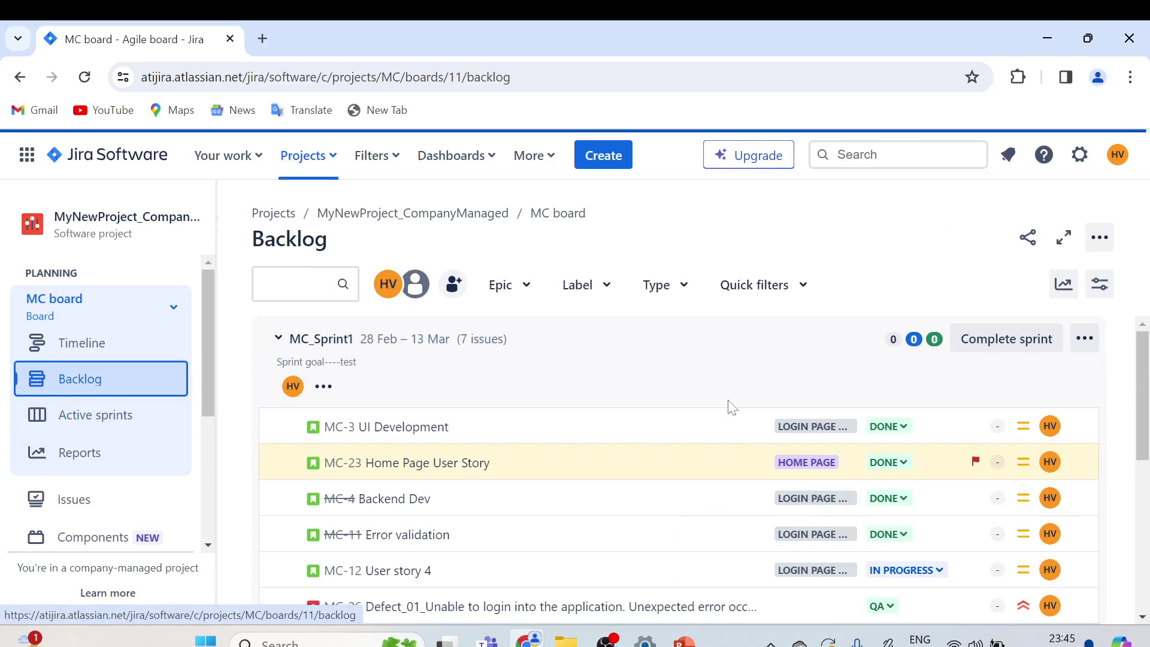
scroll(730, 404, down, 1)
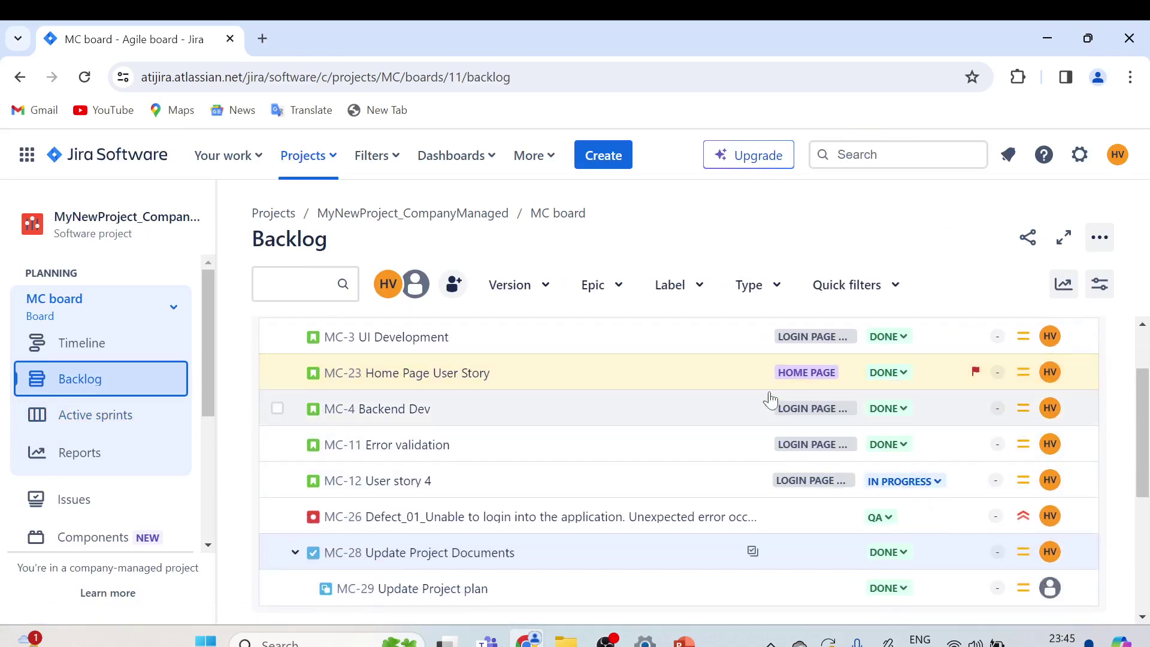
scroll(771, 398, up, 1)
click(1006, 339)
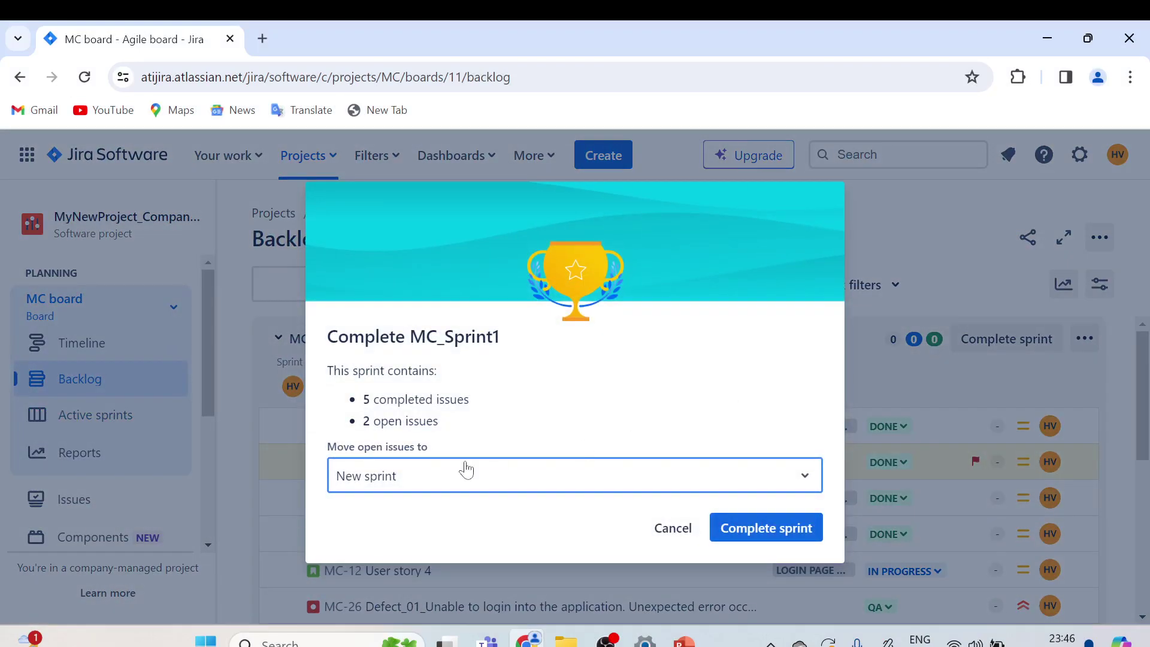
drag(362, 399, 457, 399)
drag(370, 421, 438, 421)
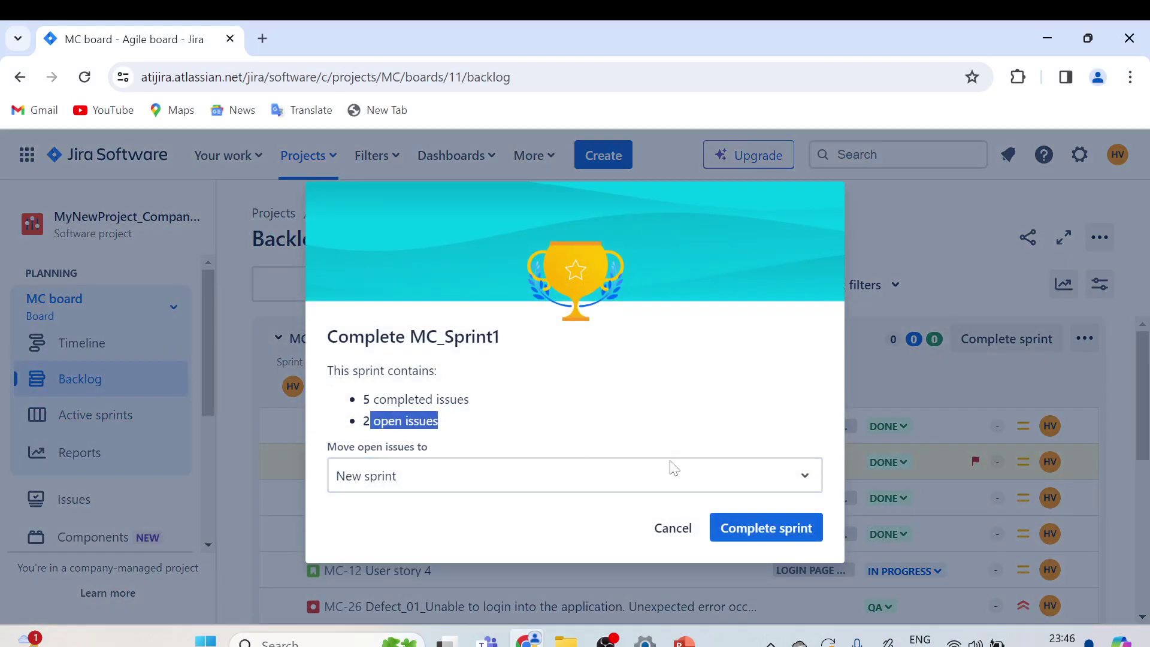
click(672, 528)
Set the status of MC-12 User story 4 and the MC-26 Defect_01 bug to Done in the MC_Sprint1 list.
scroll(841, 444, down, 2)
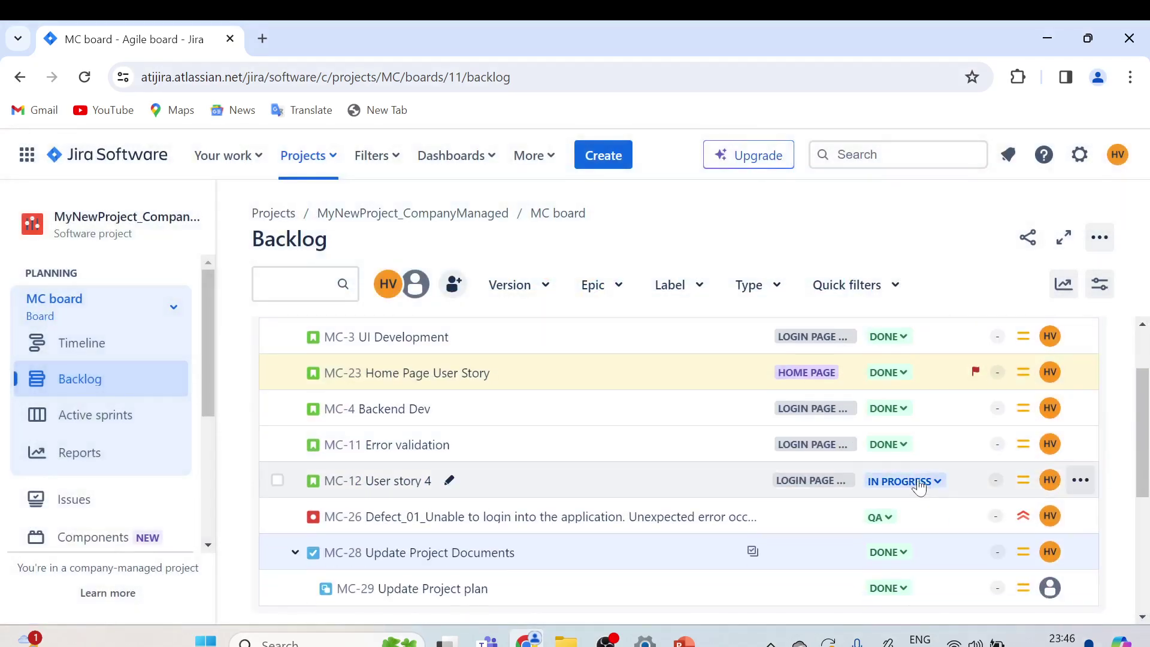
click(904, 480)
click(908, 552)
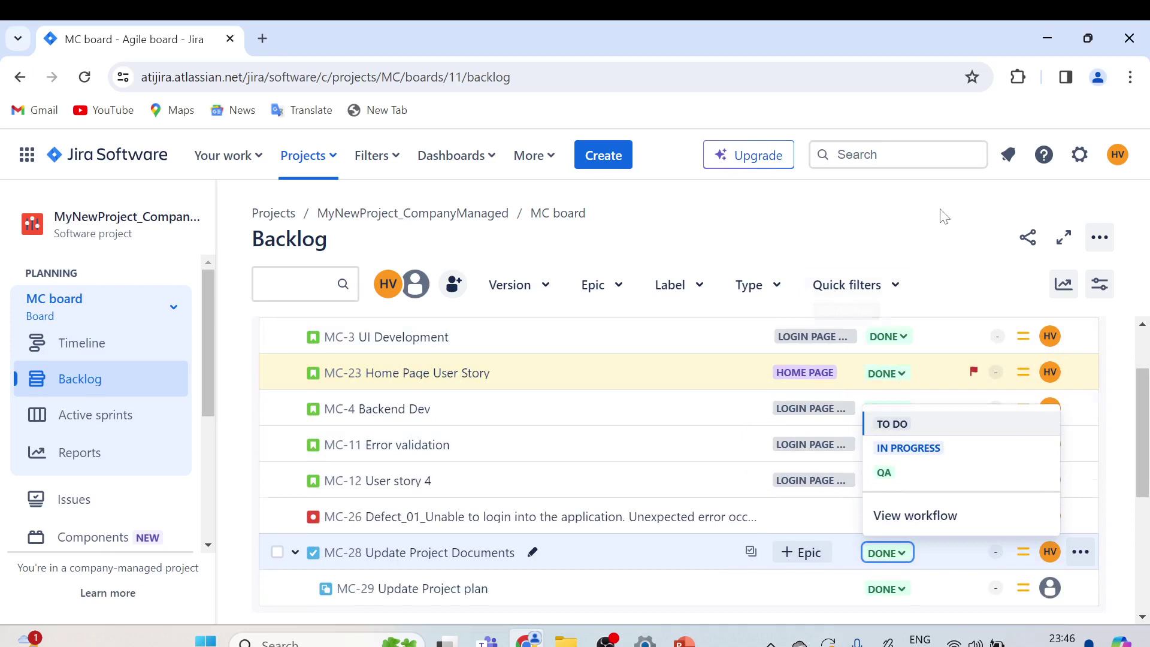
scroll(943, 437, up, 2)
scroll(952, 443, down, 2)
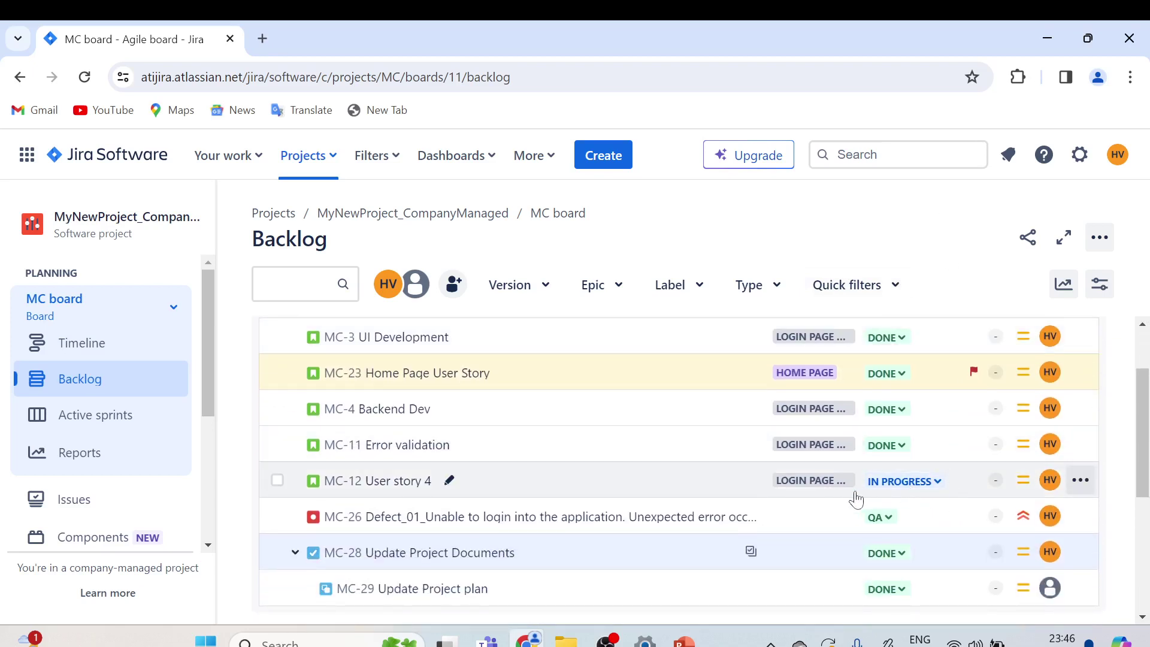
click(919, 490)
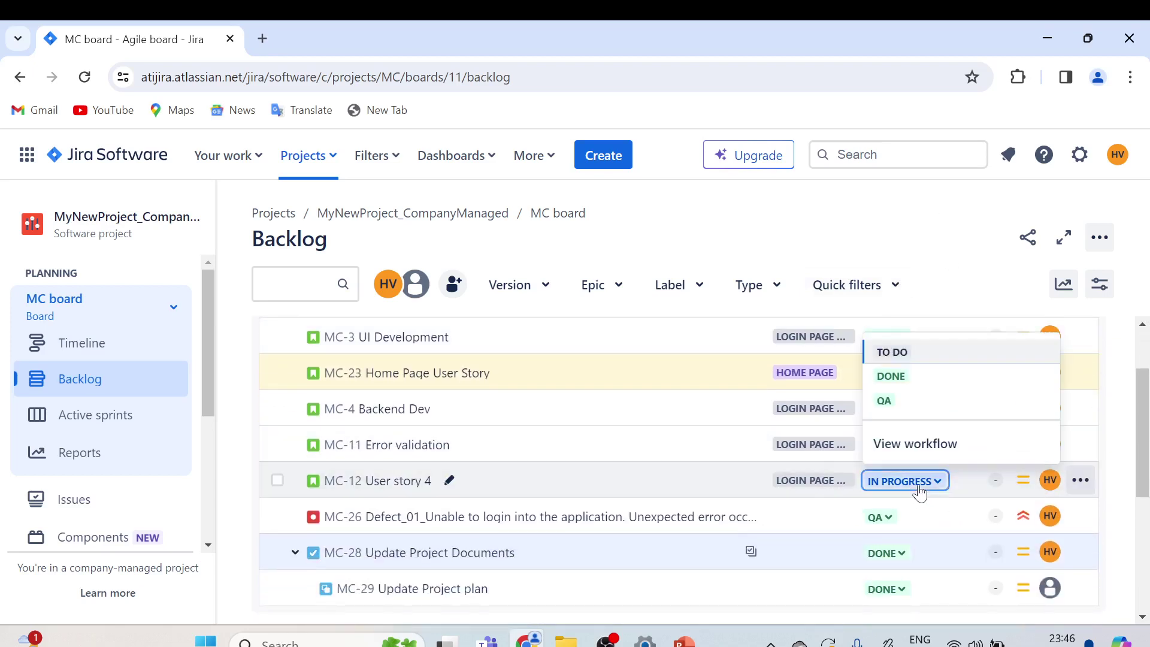
click(891, 376)
scroll(890, 496, down, 3)
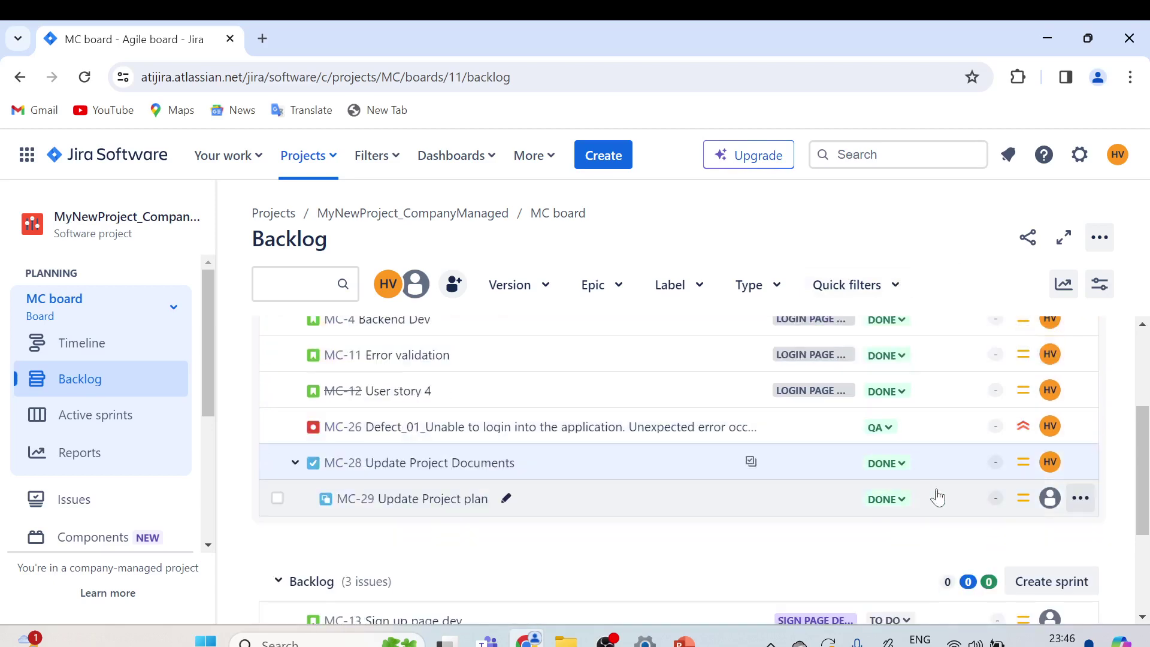
click(881, 427)
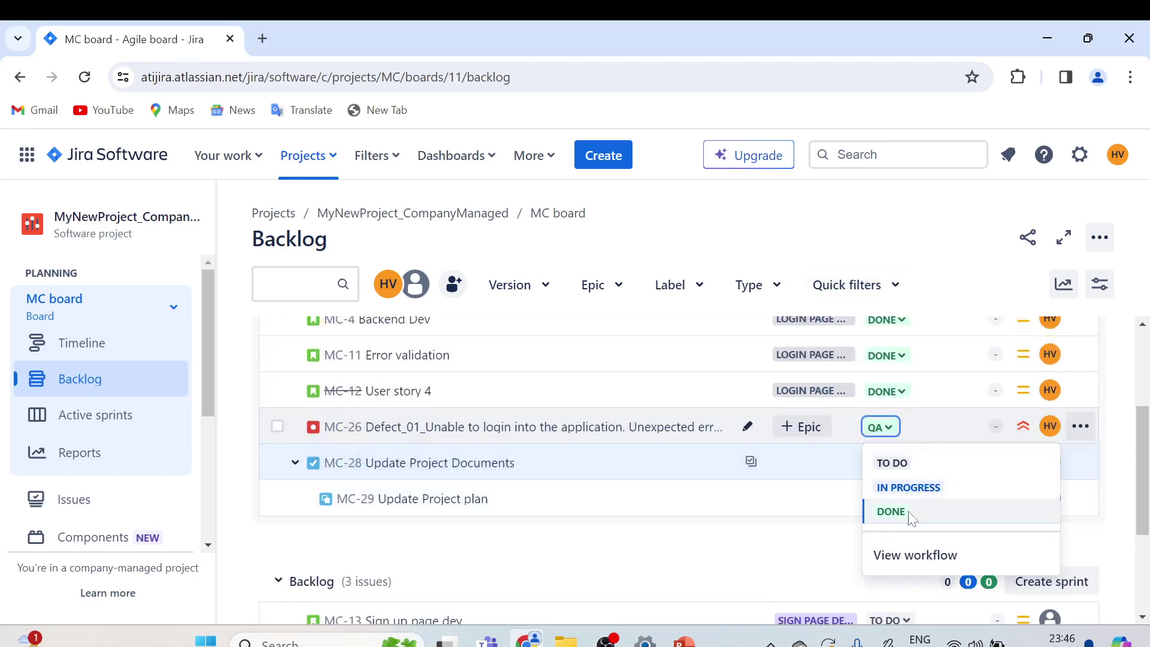
click(891, 511)
scroll(778, 526, down, 2)
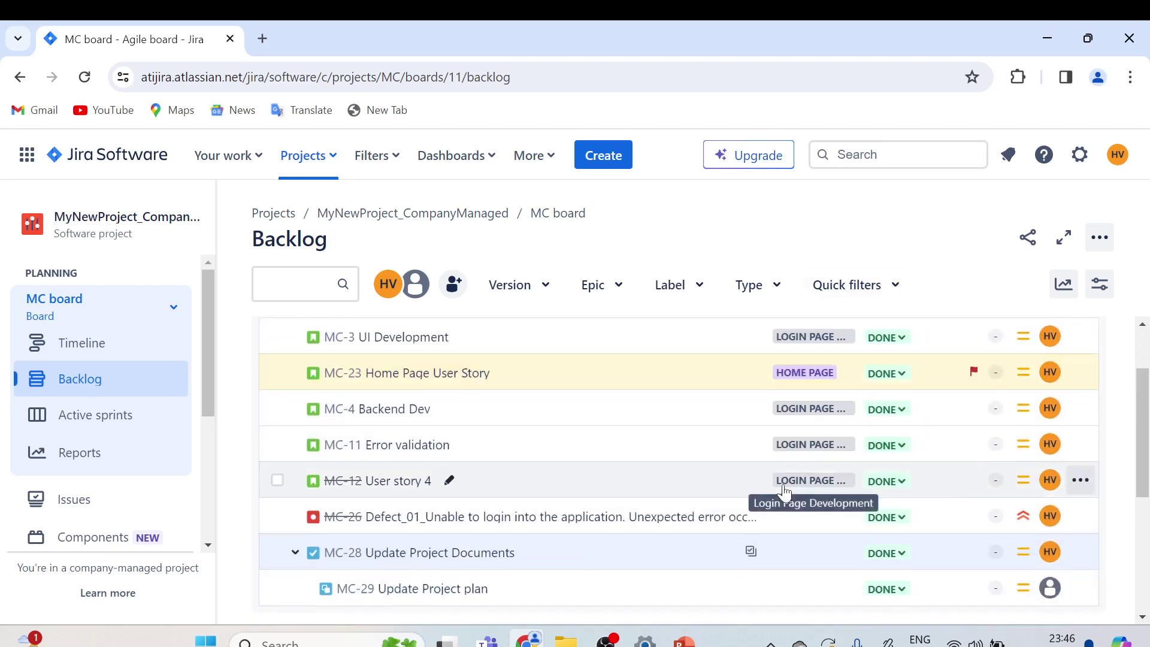
Check the issues in MC_Sprint1, review its completion summary, and complete the sprint.
scroll(783, 492, down, 2)
scroll(782, 491, up, 3)
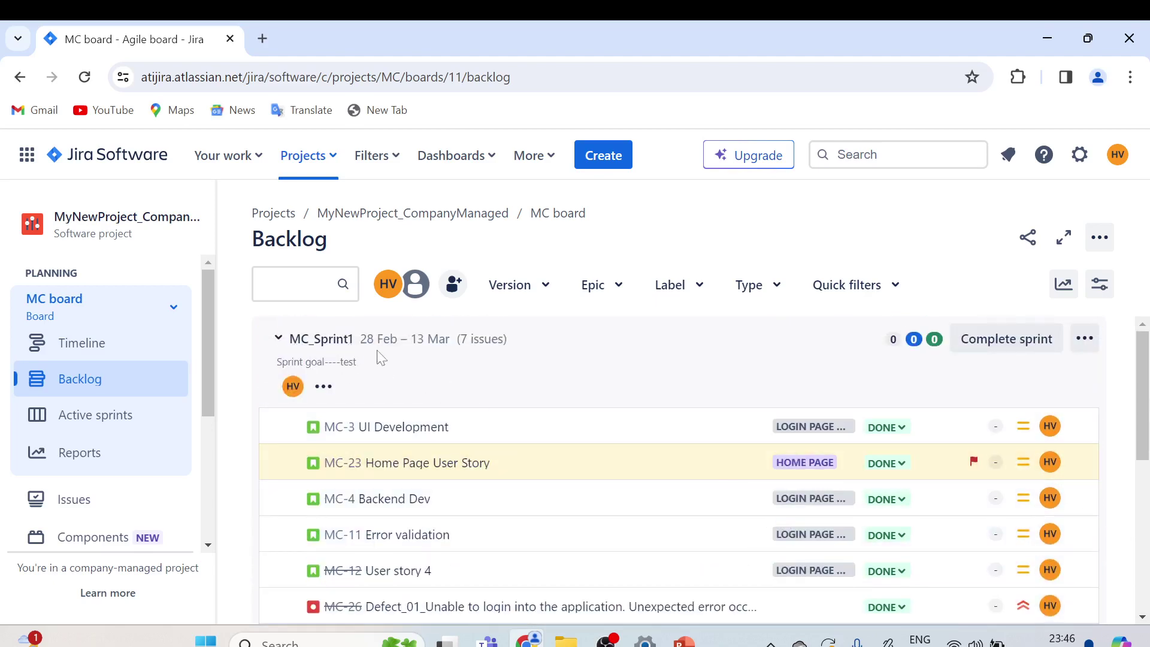
scroll(657, 411, down, 3)
scroll(924, 423, up, 3)
click(1009, 341)
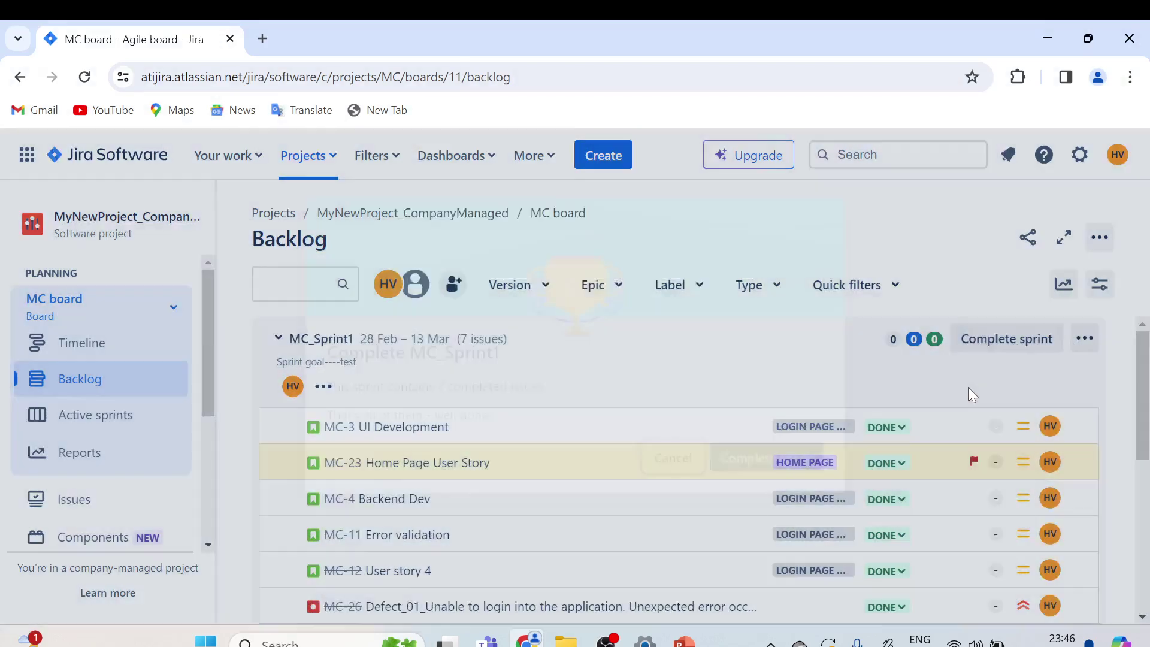
drag(337, 337, 504, 342)
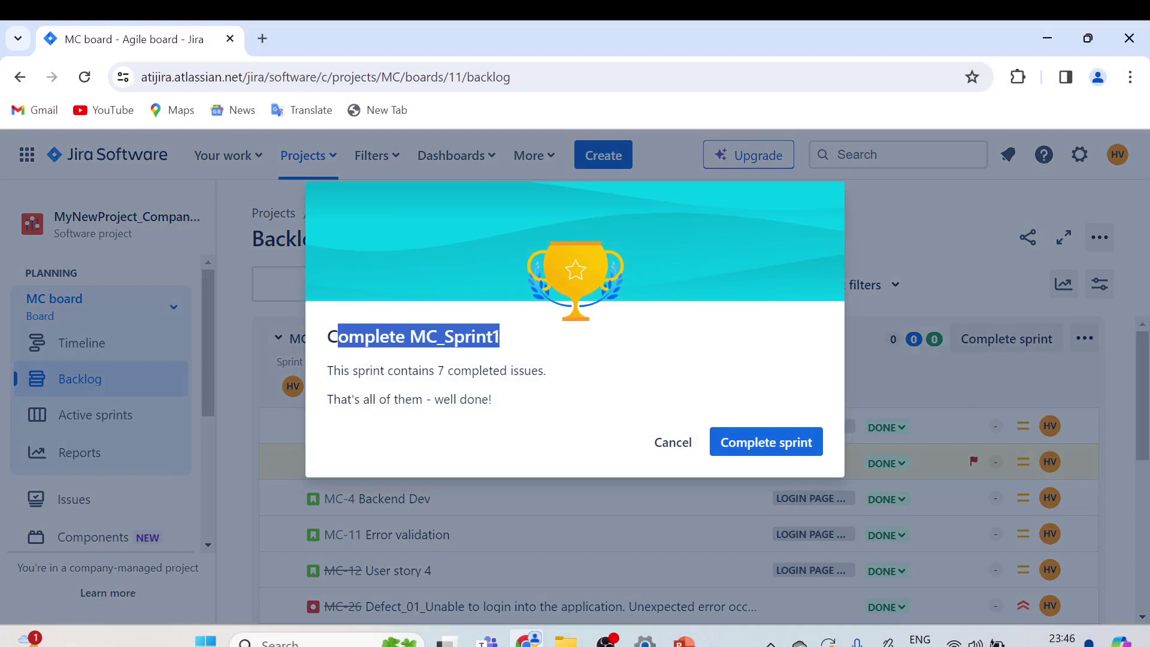
drag(350, 370, 532, 371)
drag(347, 399, 520, 409)
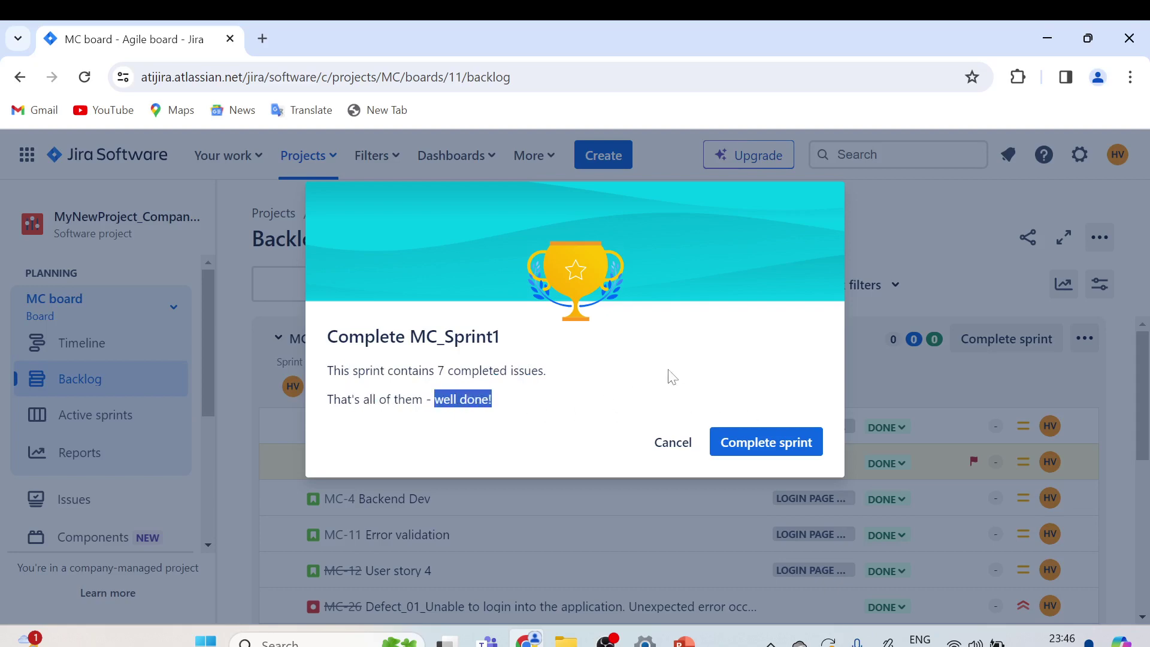
click(747, 441)
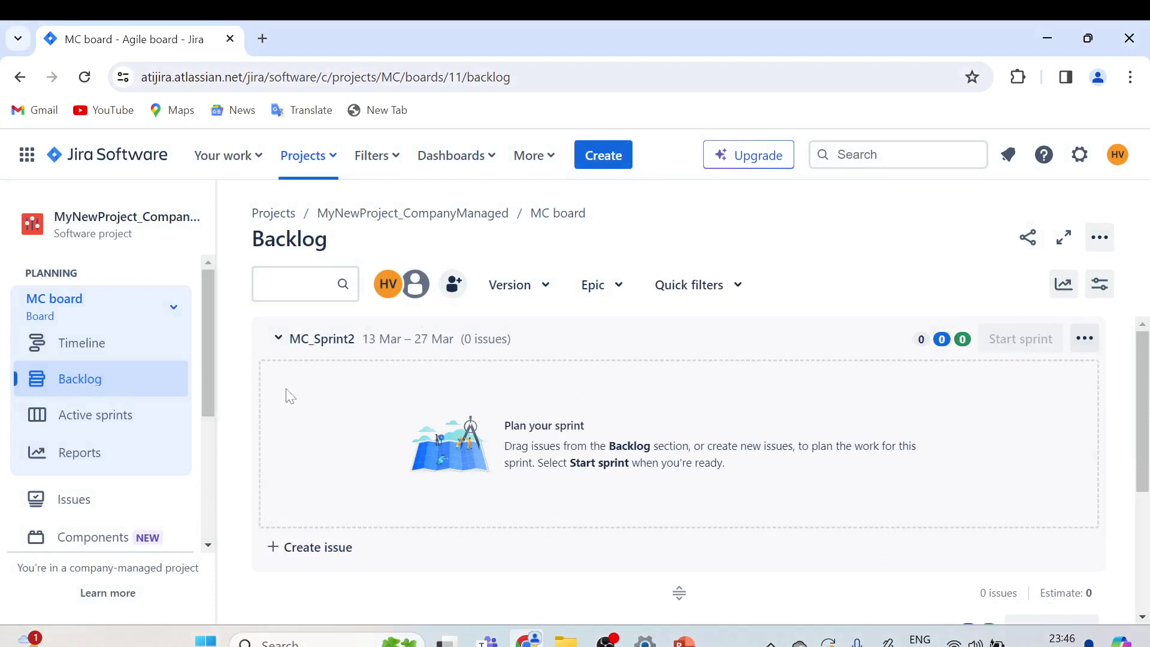
Examine MC_Sprint2 and the remaining backlog issues, and check the sprints on the timeline and the active sprints board.
scroll(531, 431, down, 2)
scroll(533, 428, up, 2)
scroll(545, 395, down, 3)
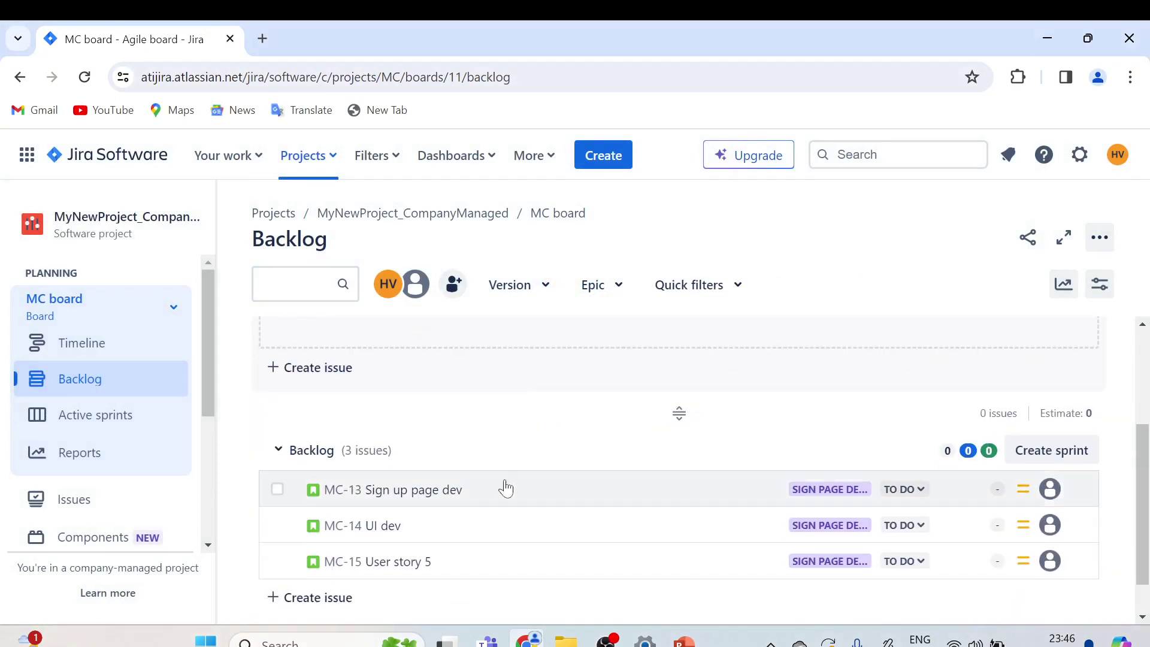
scroll(542, 496, up, 3)
scroll(560, 482, down, 2)
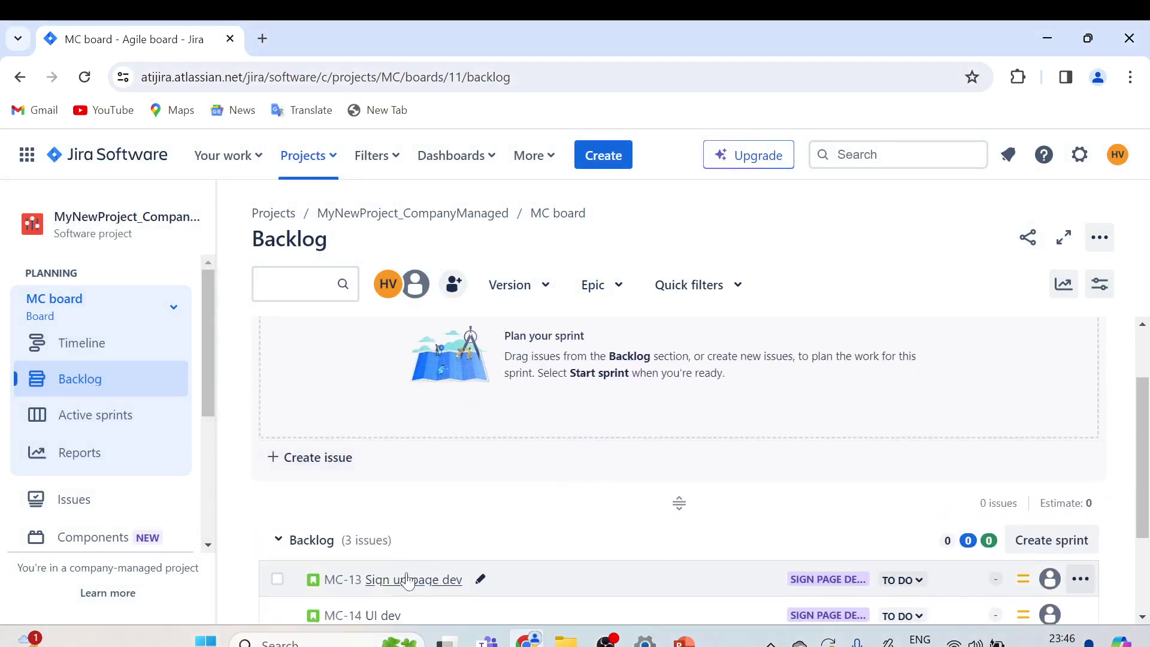
scroll(414, 455, up, 2)
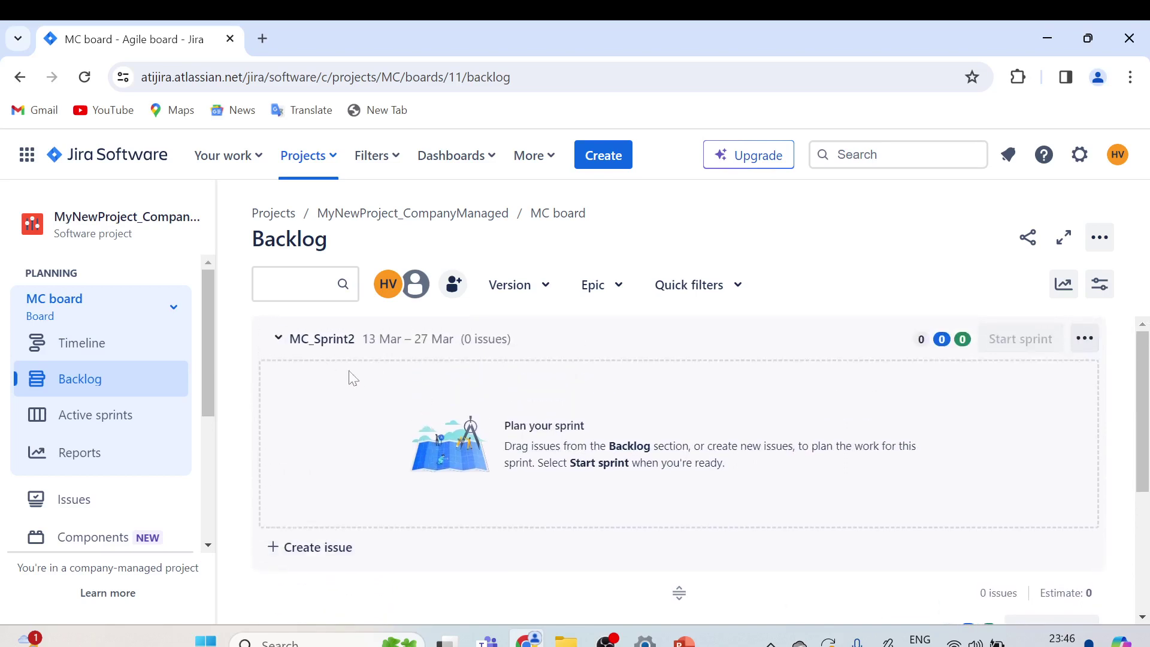
click(126, 350)
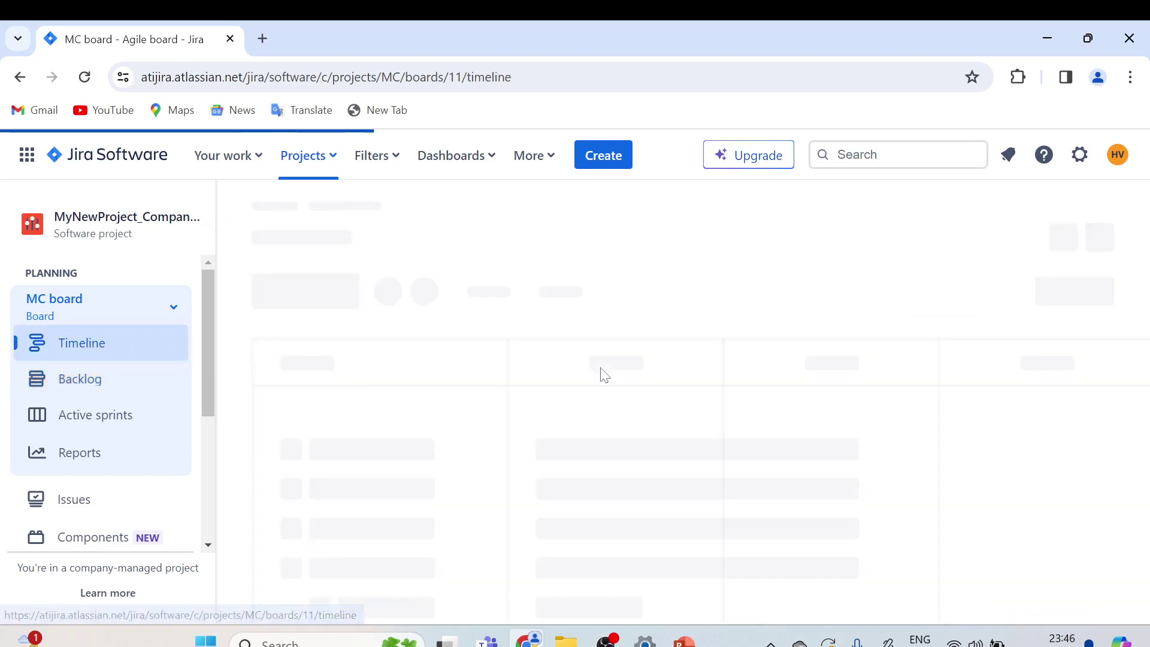
mouse_move(750, 404)
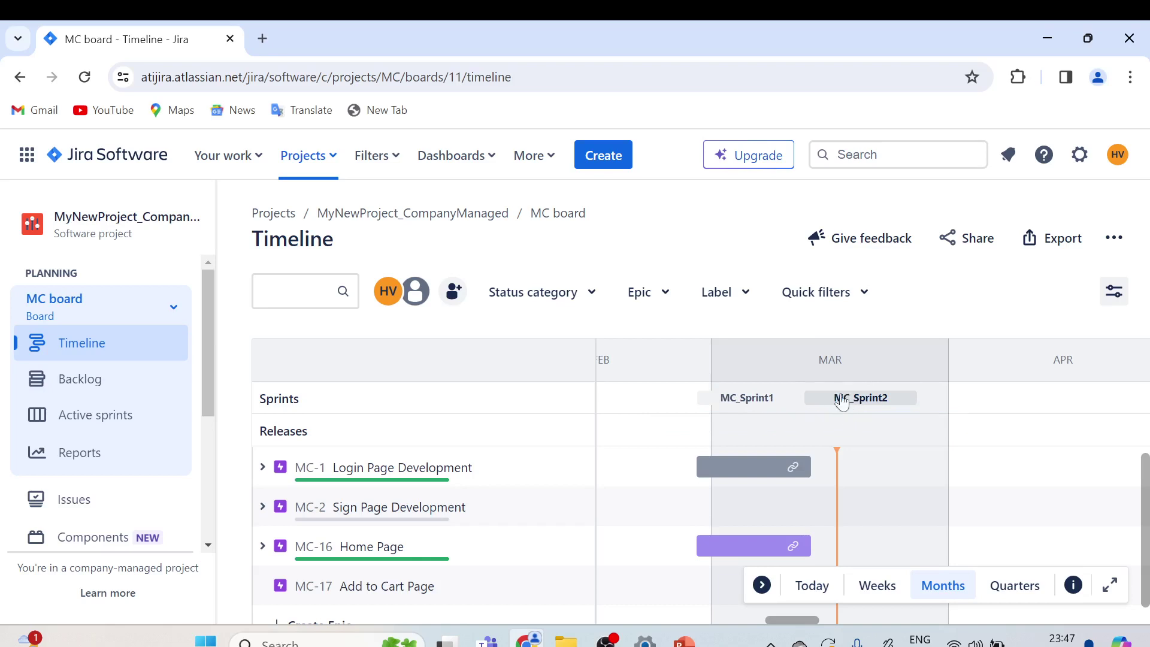
click(96, 415)
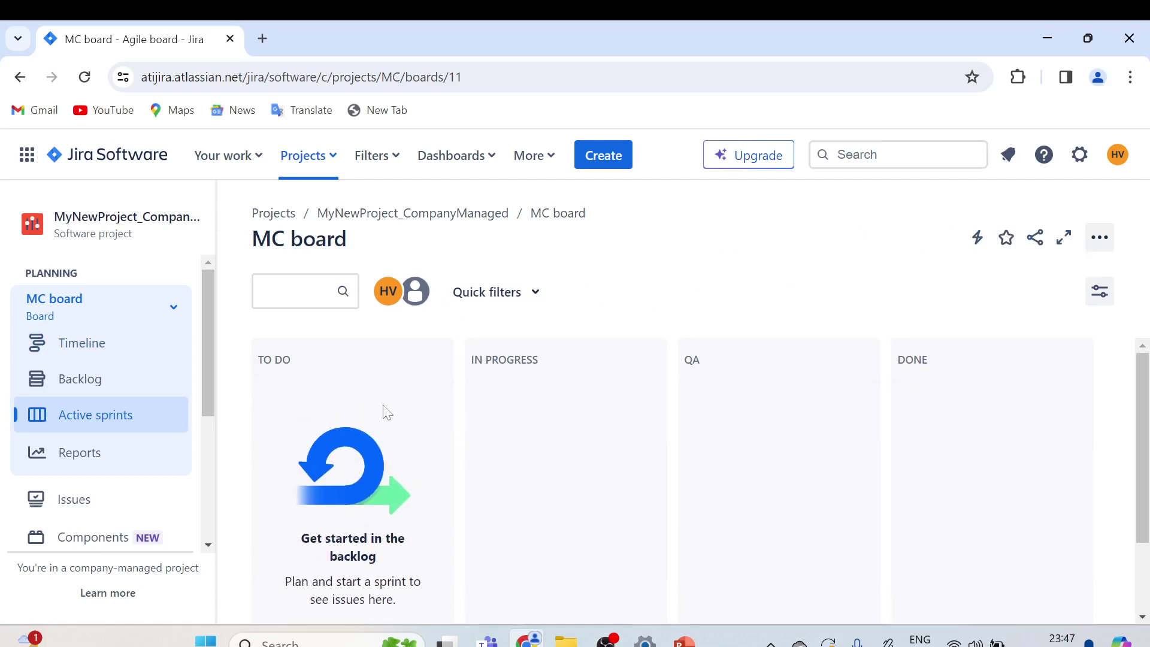
Return to the backlog and move MC-13 Sign up page dev and MC-14 UI dev into MC_Sprint2.
click(92, 383)
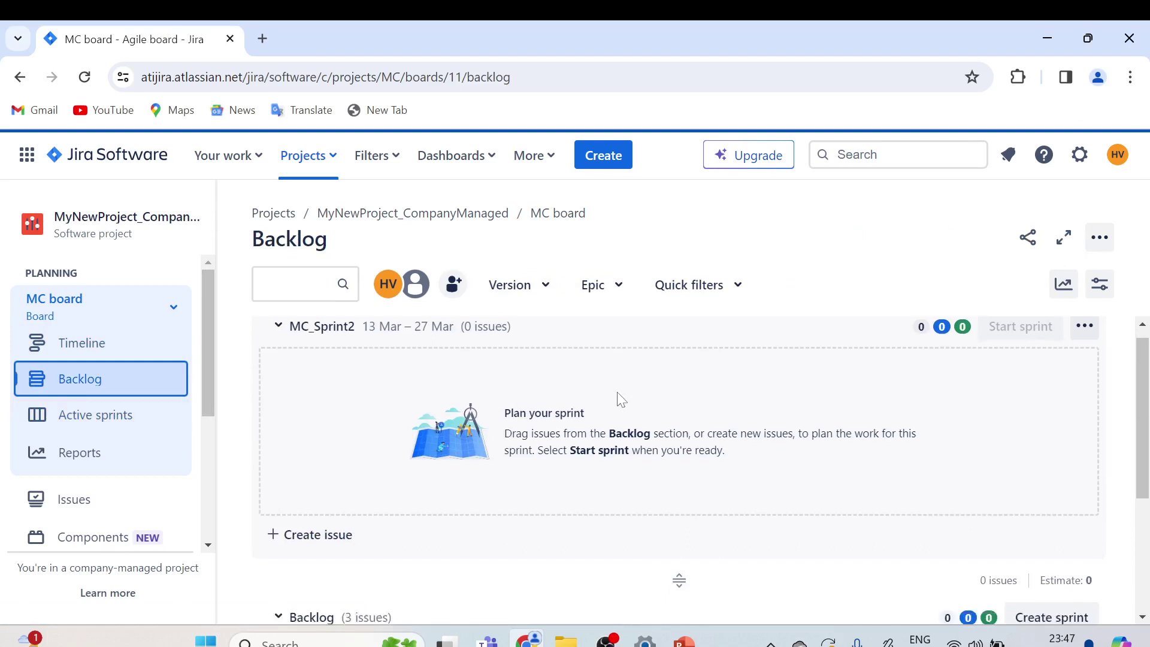
scroll(621, 399, down, 3)
drag(457, 488, 426, 407)
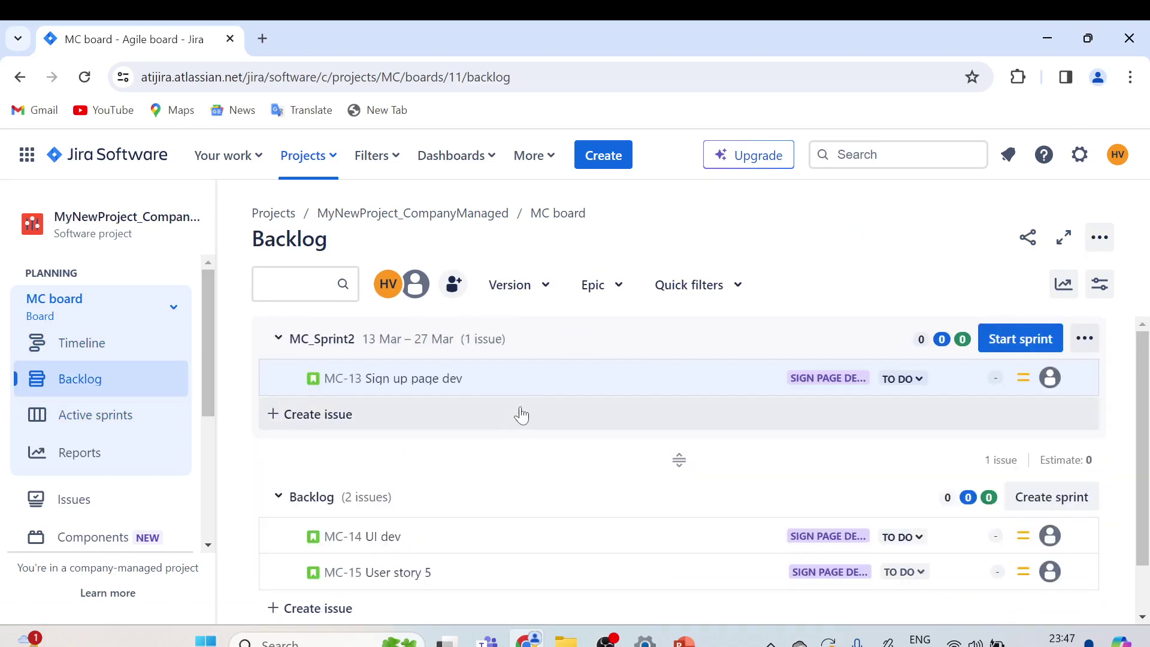
scroll(527, 444, down, 1)
drag(359, 480, 502, 430)
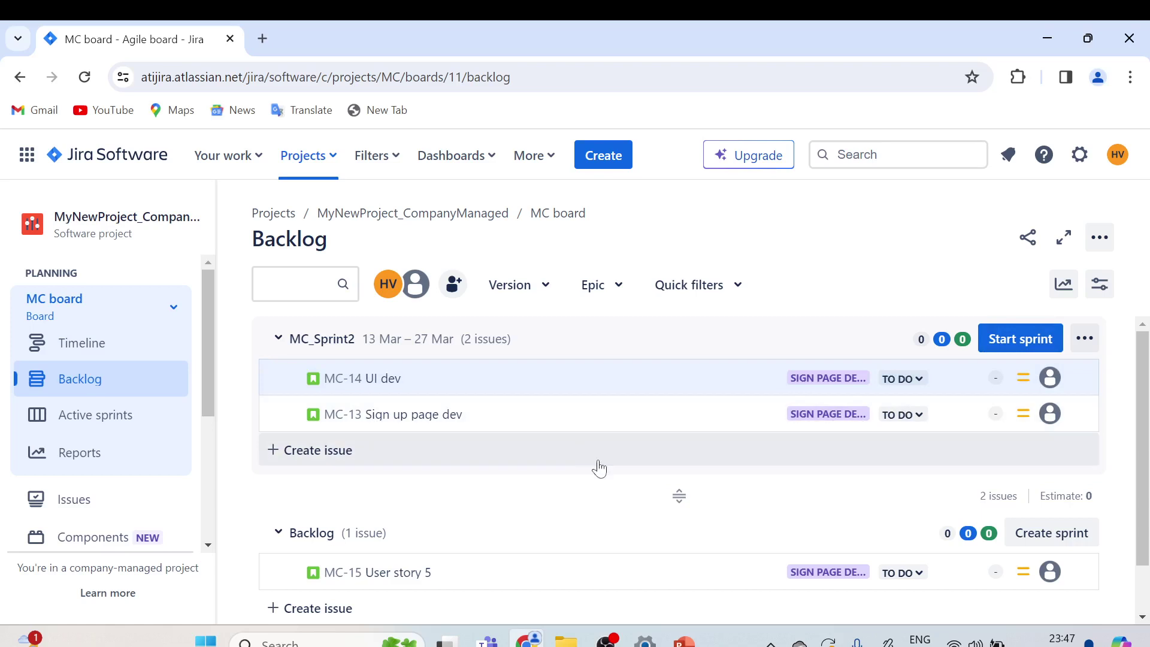
scroll(638, 483, down, 1)
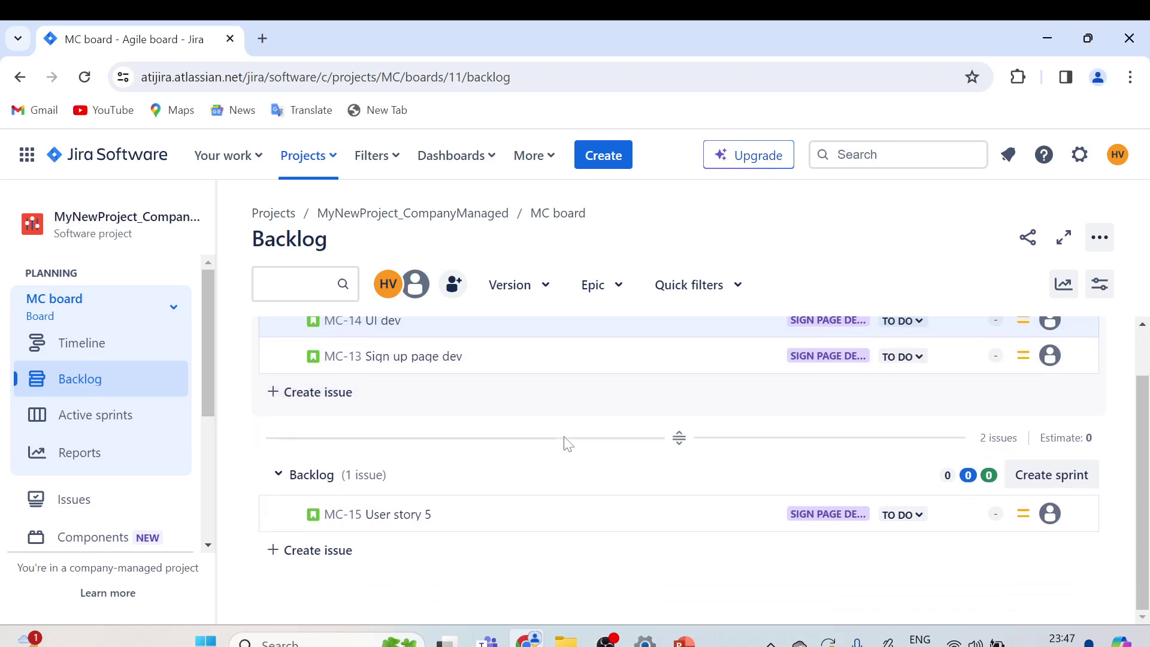
scroll(575, 440, up, 1)
scroll(616, 437, down, 1)
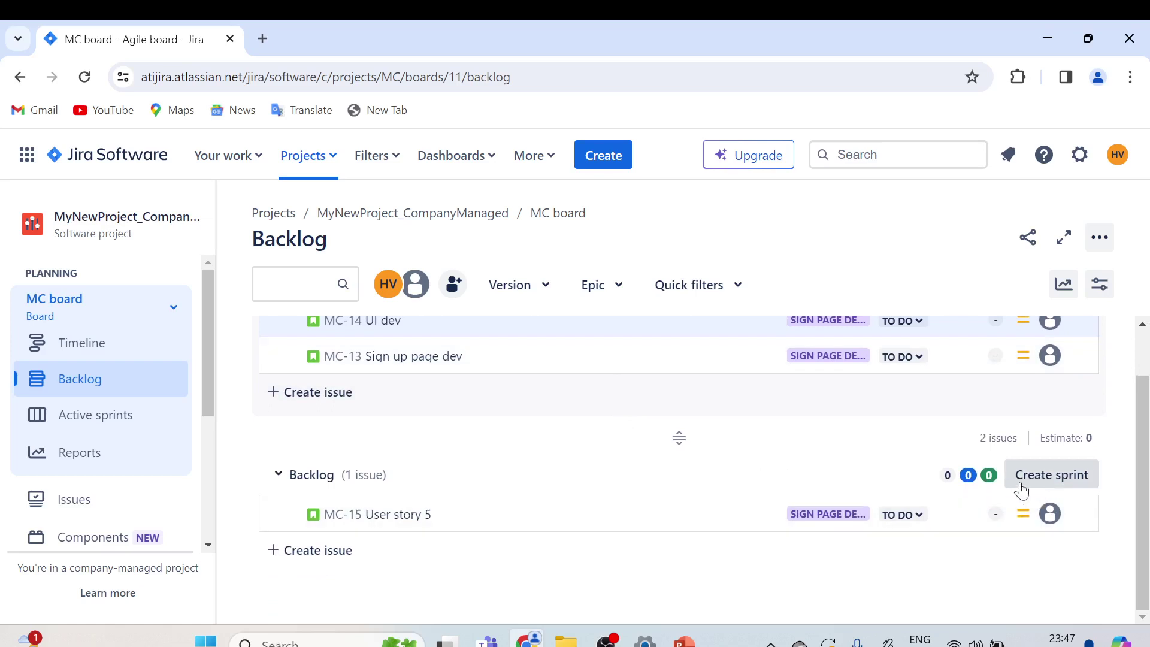
scroll(601, 488, up, 1)
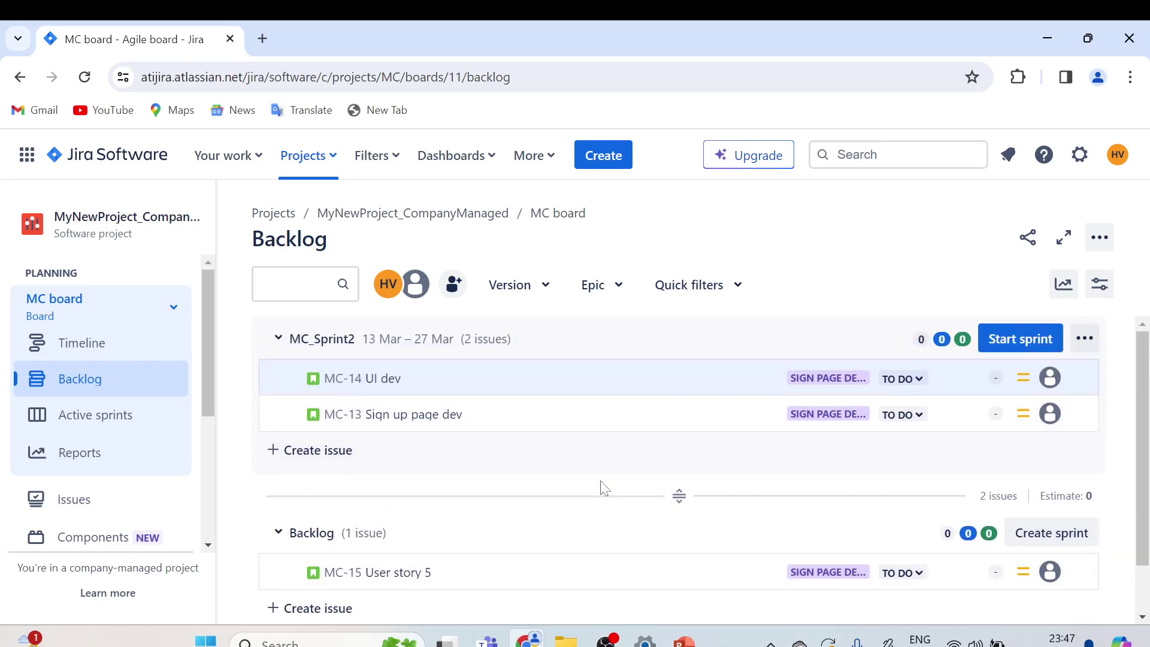
key(alt+Tab)
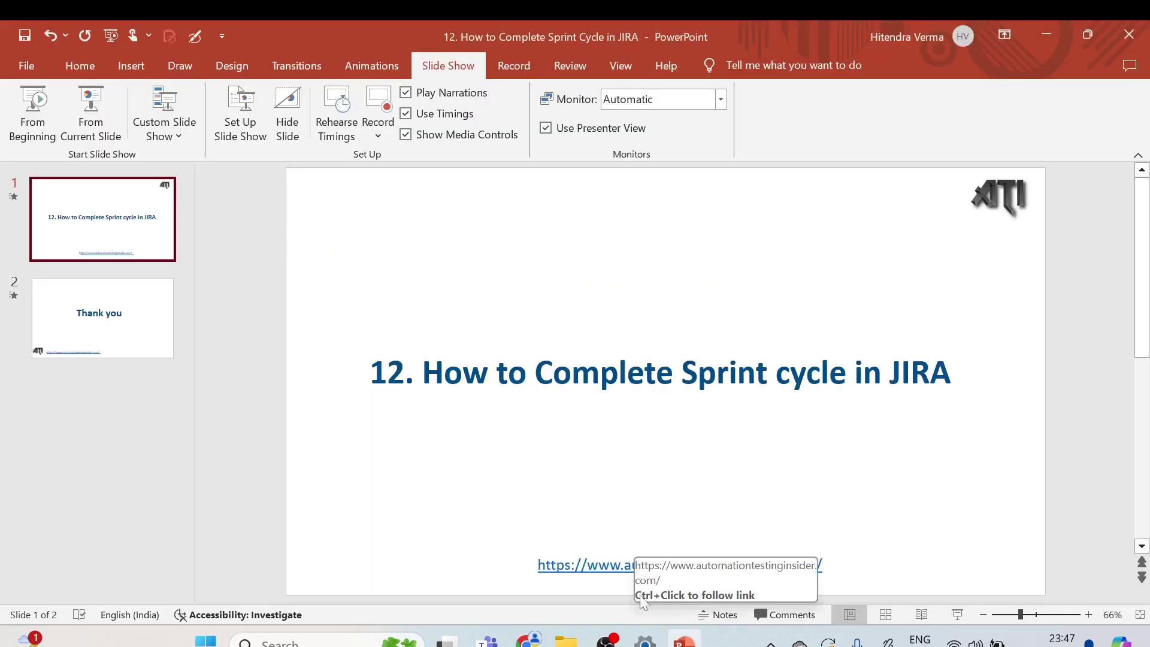
key(alt+Tab)
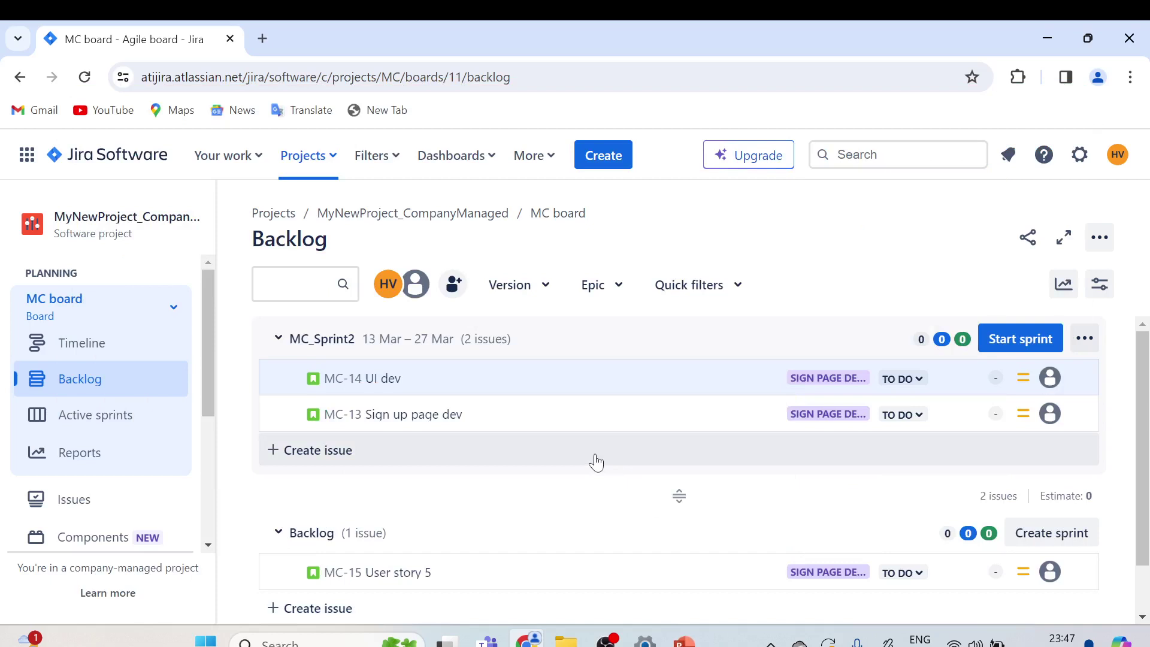